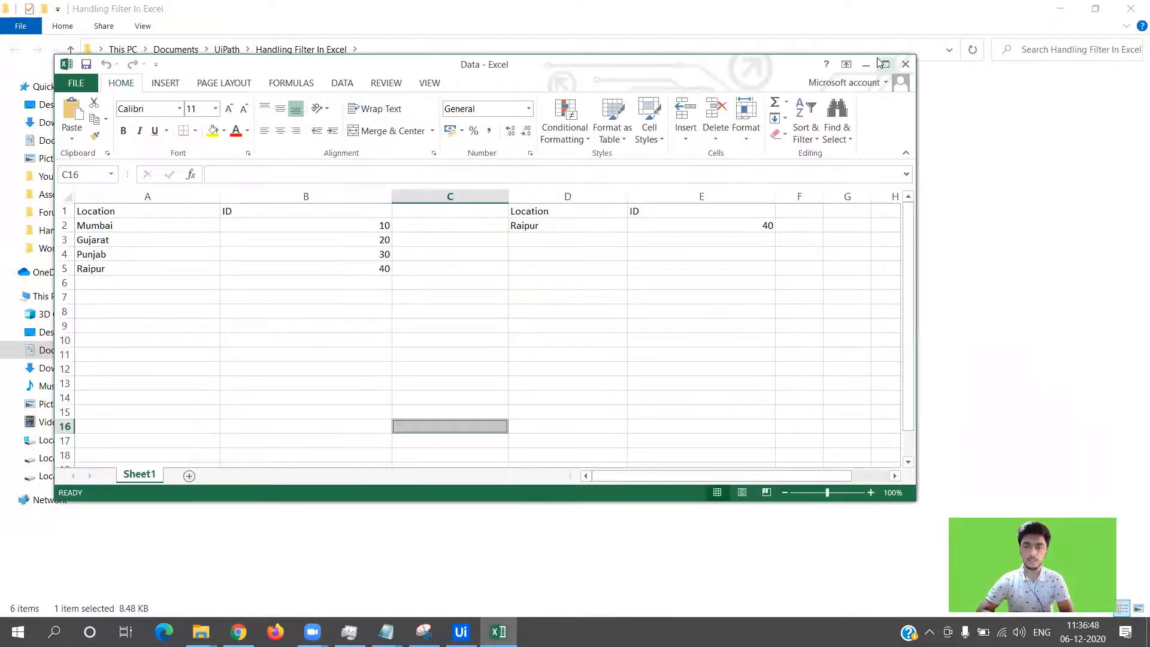
Maximize the Data workbook and examine the Location and ID source table in A2:B5.
left_click(885, 64)
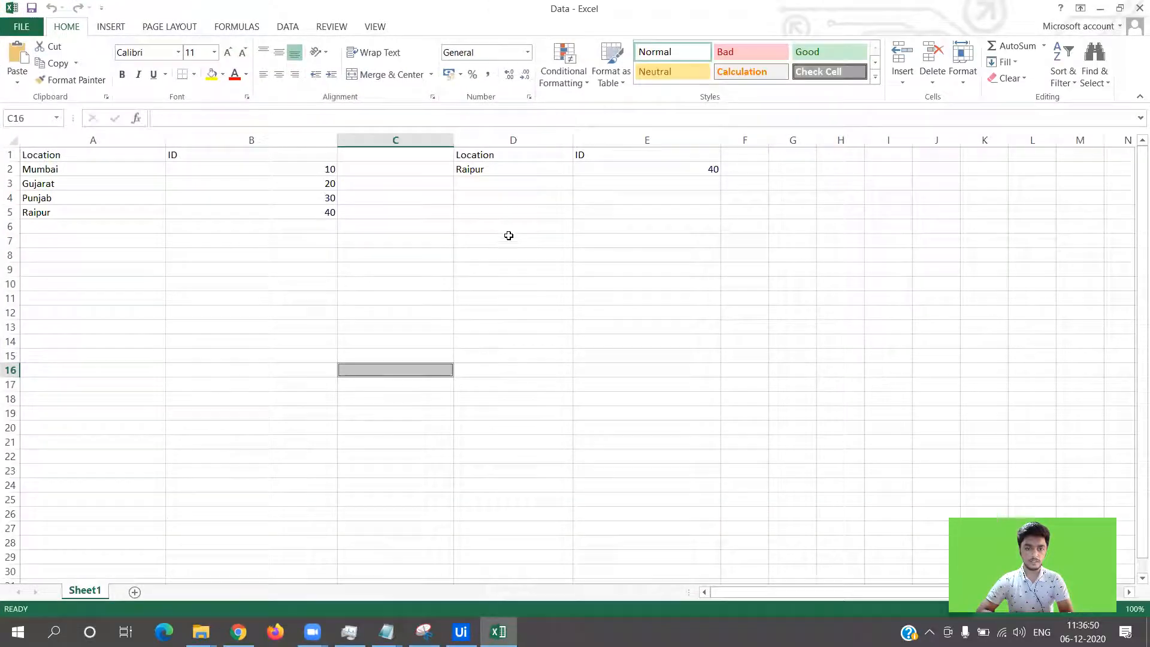
left_click(535, 170)
left_click(107, 170)
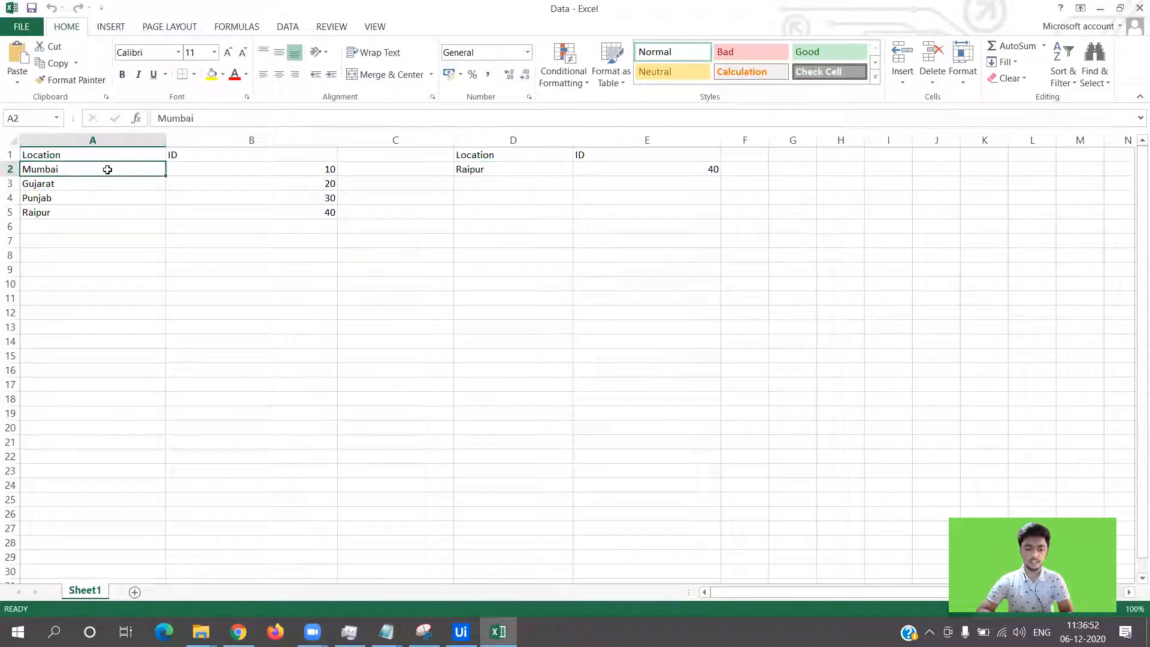
key("shift+Down")
key("shift+Down")
key("shift+Down")
key("shift+Right")
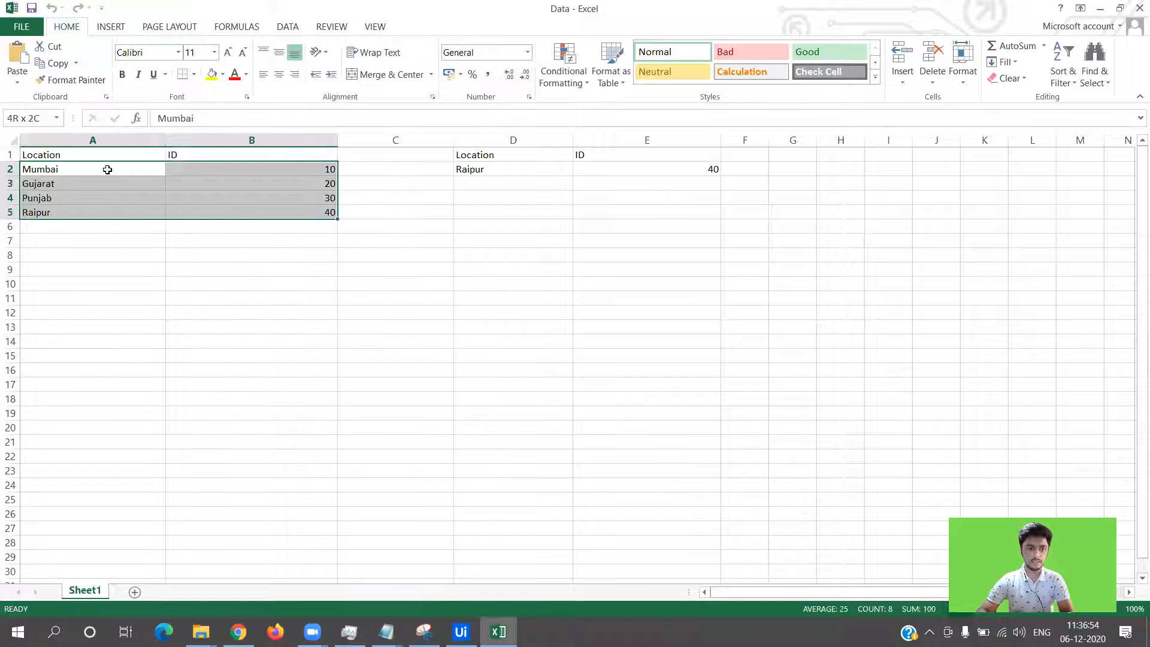
key("shift+Left")
key("shift+Right")
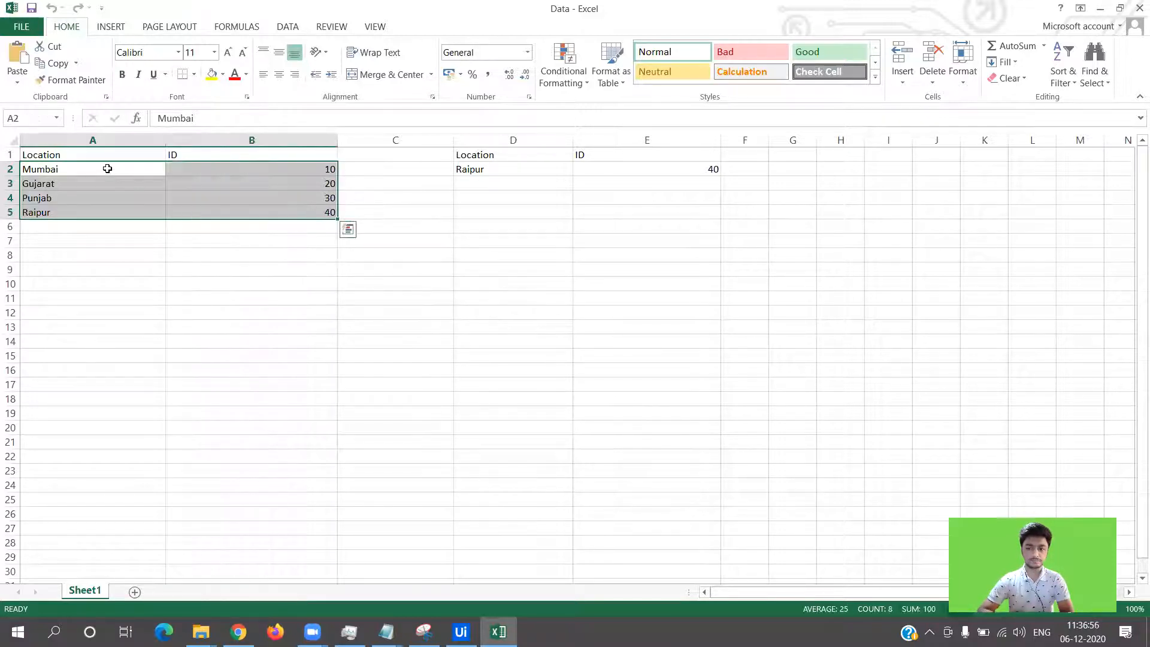
left_click(359, 203)
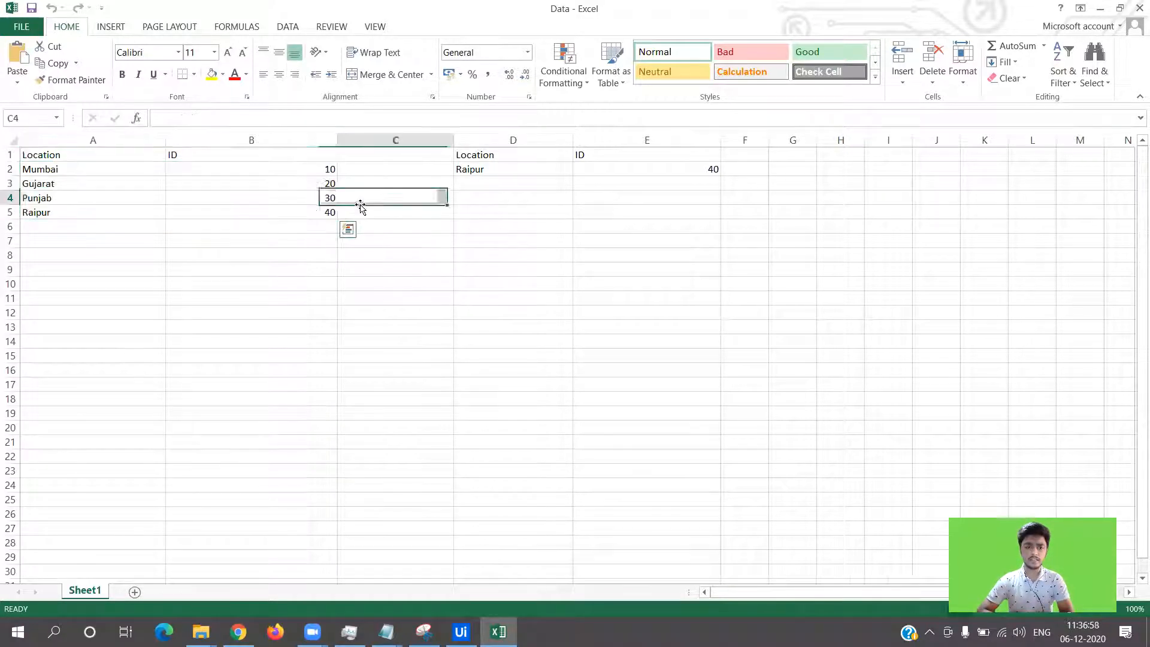
Examine the Location dropdown in D2 and the ID cell beside it against the source IDs in column B.
left_click(509, 168)
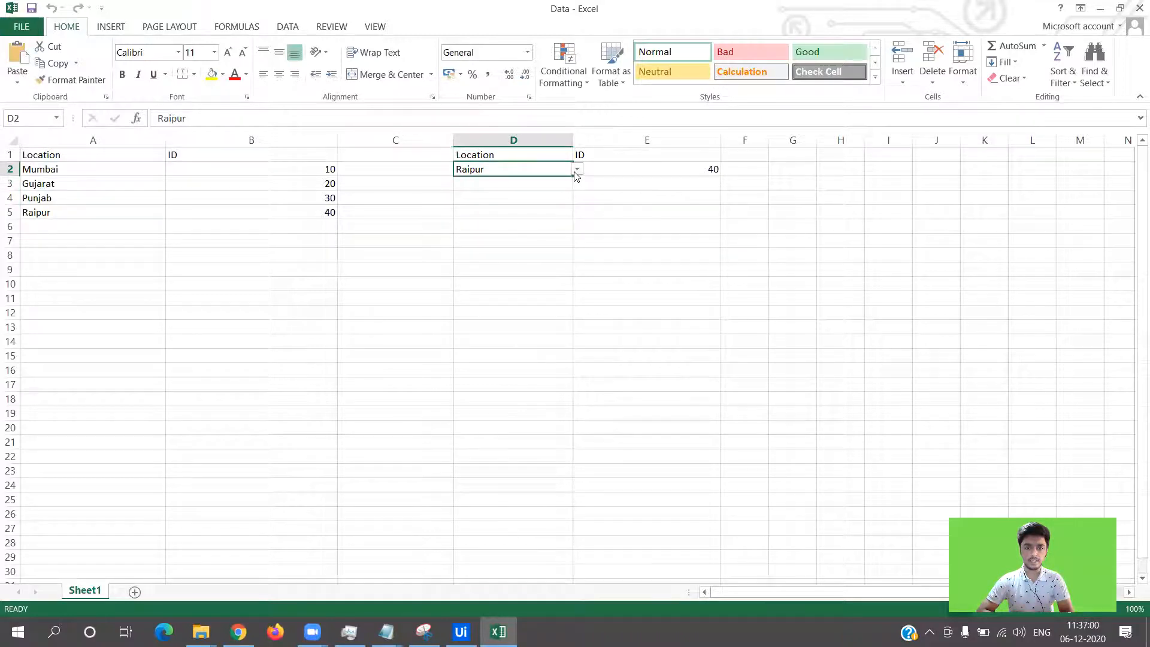
left_click(597, 157)
left_click(601, 168)
left_click(603, 156)
left_click(601, 169)
left_click(551, 168)
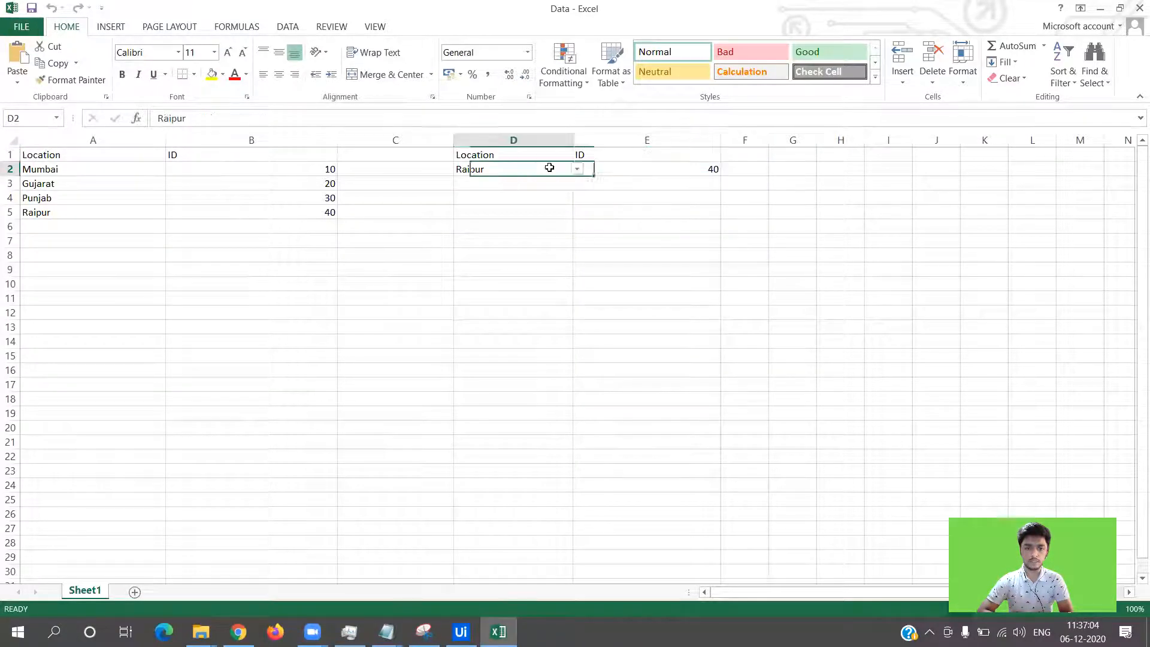
left_click(333, 171)
left_click(326, 184)
left_click(327, 198)
left_click(497, 169)
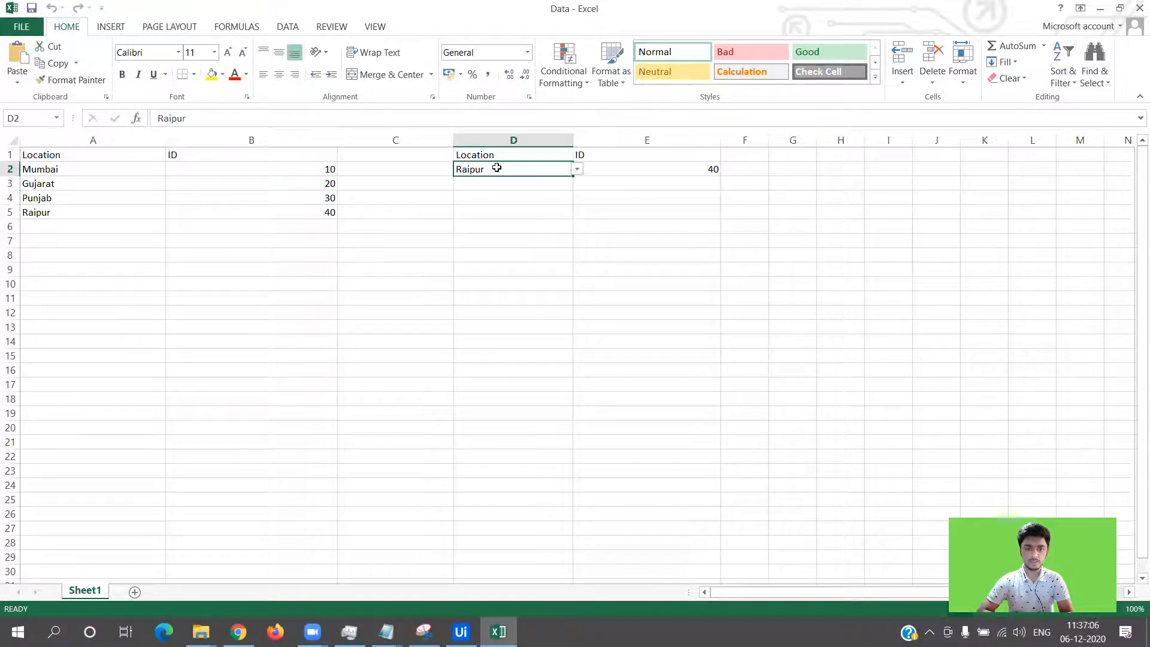
Try Mumbai, Punjab and Raipur one after another in the Location dropdown in D2.
left_click(577, 172)
left_click(535, 181)
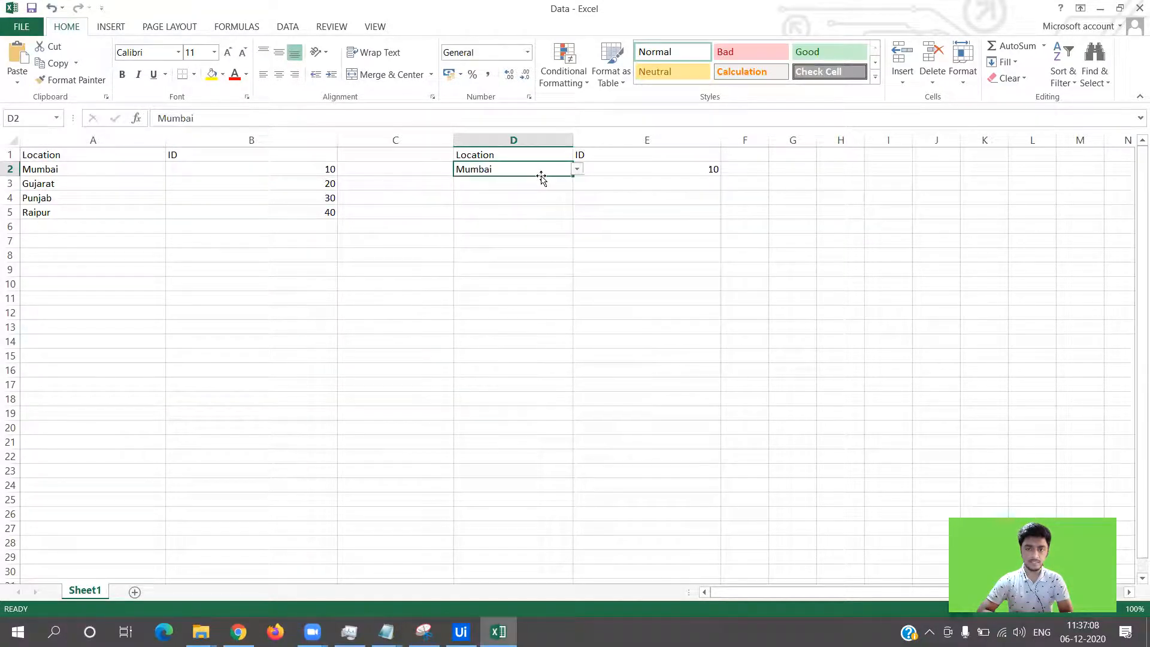
left_click(577, 170)
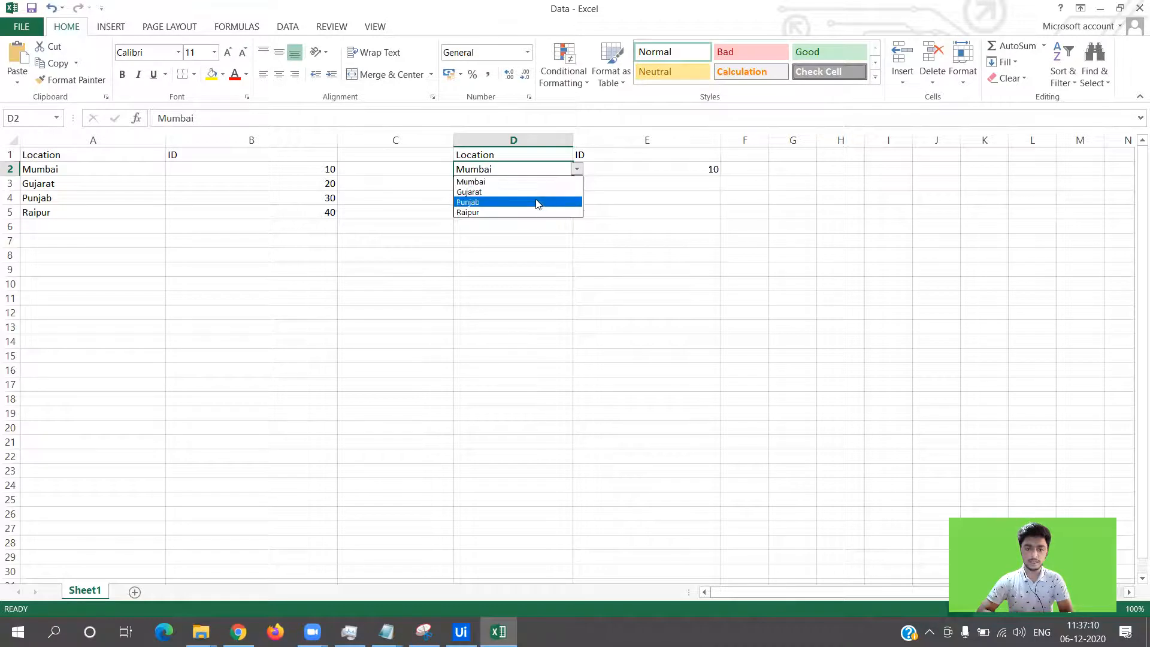
left_click(537, 204)
left_click(577, 170)
left_click(548, 213)
Set the Location dropdown in D2 to Gujarat.
left_click(577, 170)
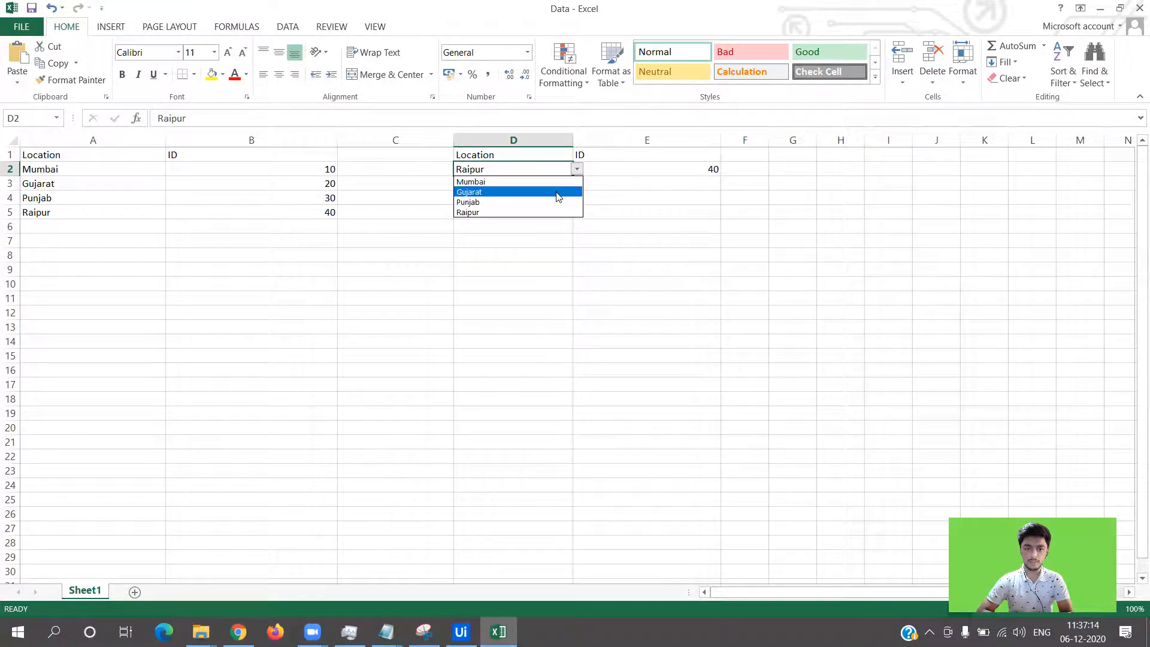
left_click(556, 191)
left_click(556, 192)
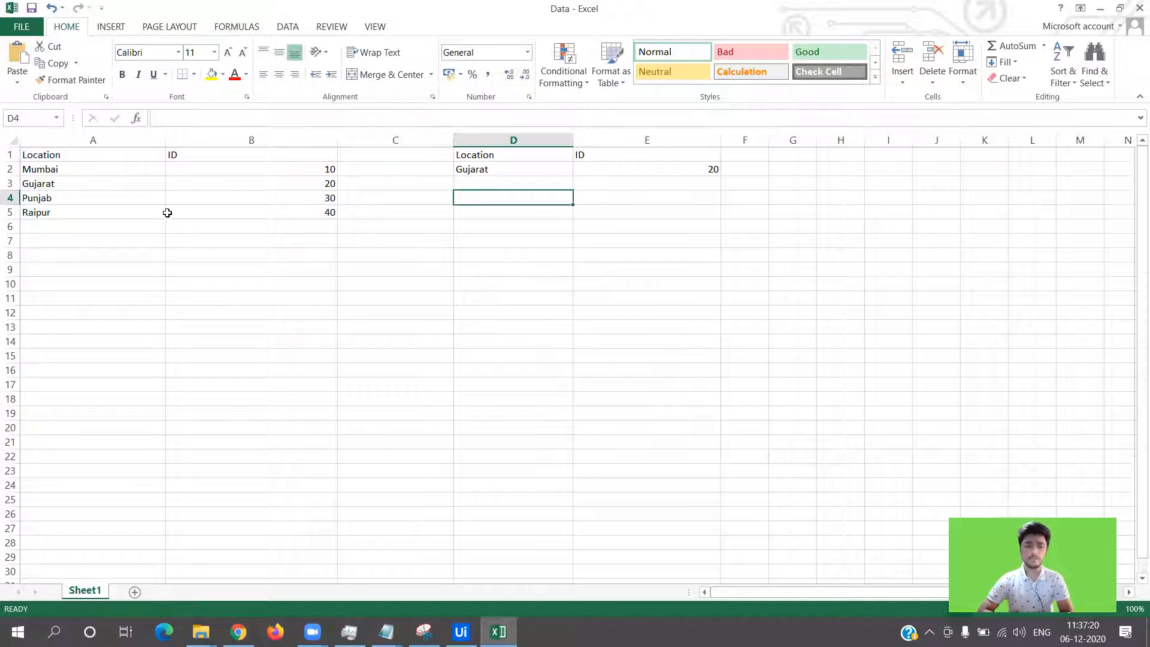
Enter the headers Name in A8 and ID in B8 for a second source table.
left_click(113, 254)
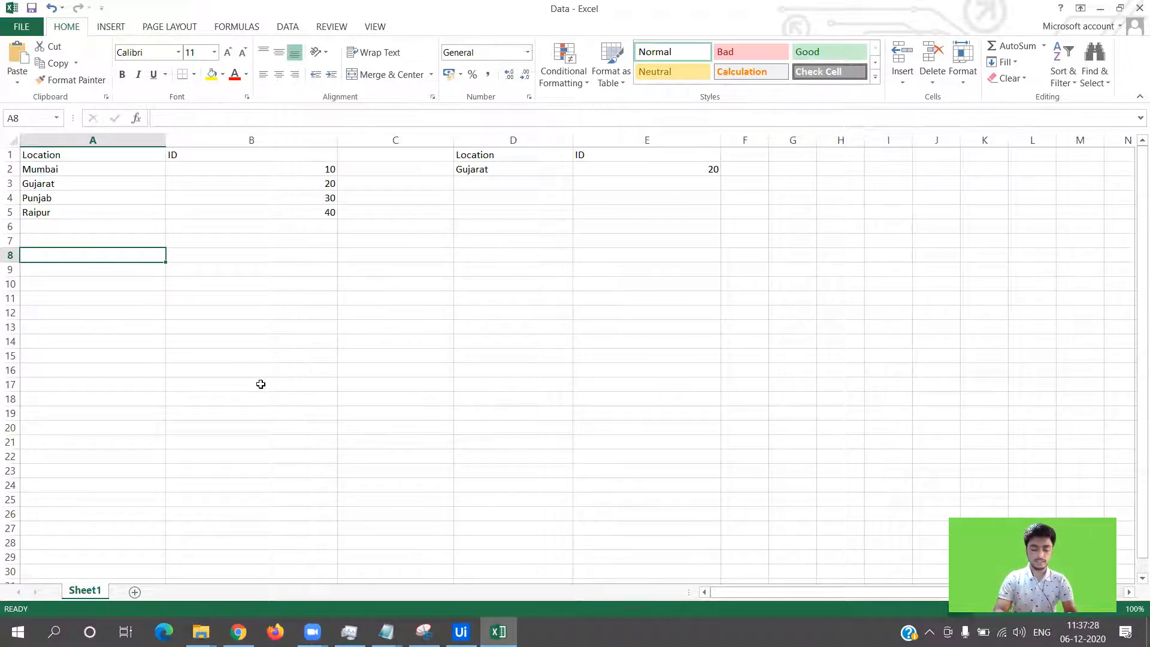
type("Name")
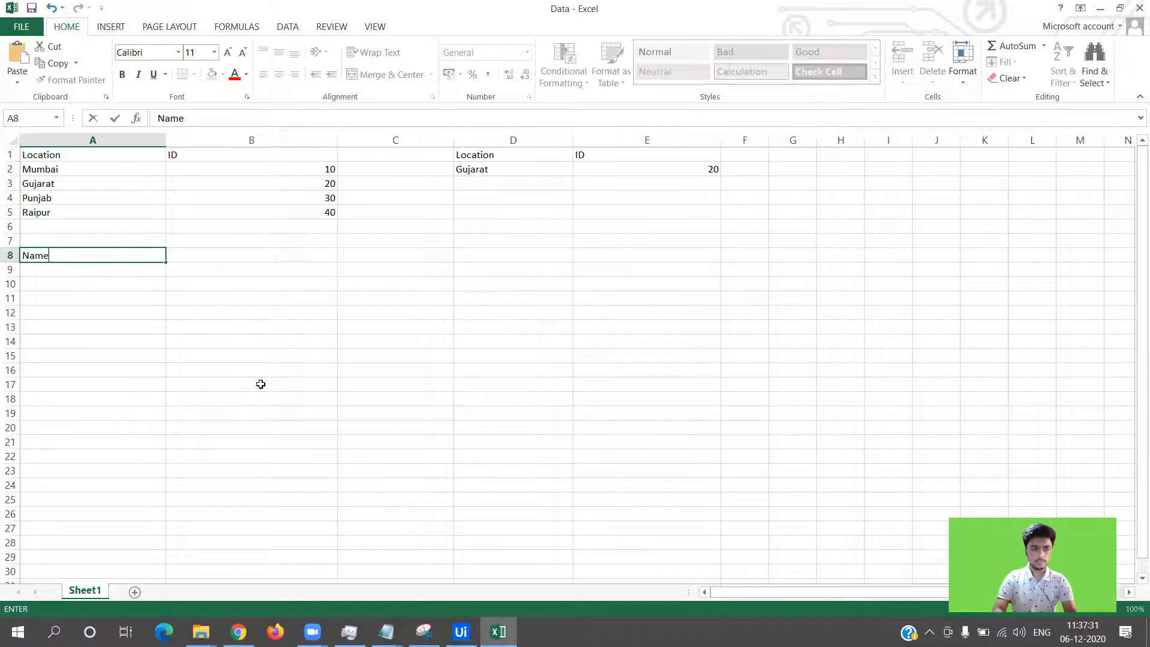
key("Tab")
type("ID")
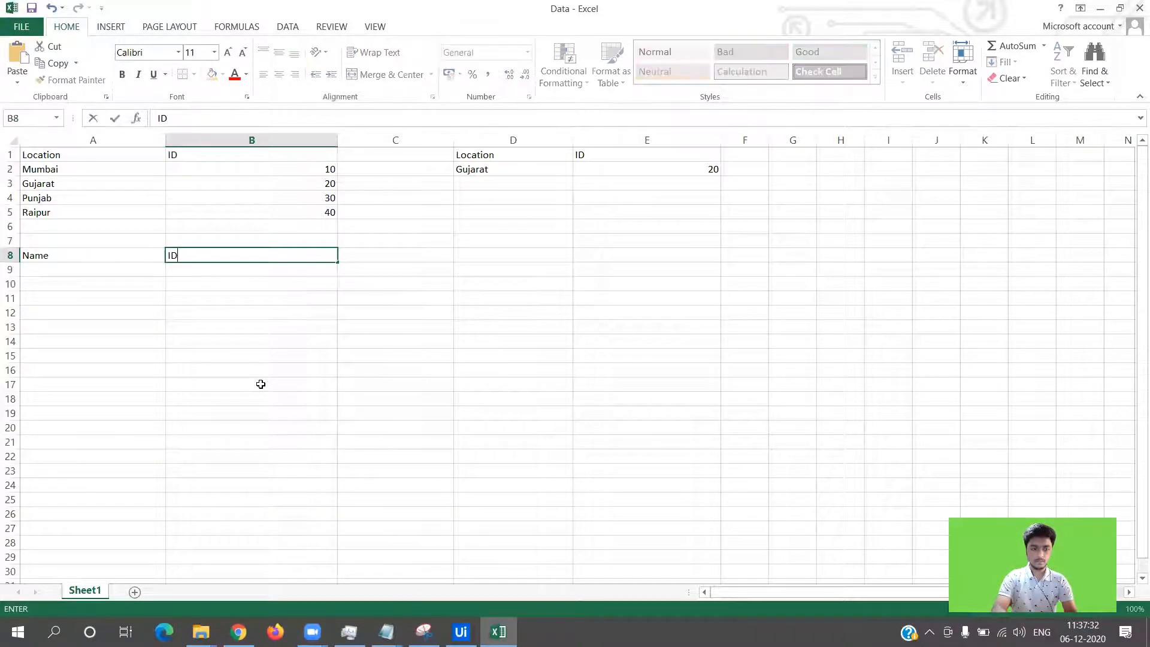
key("Return")
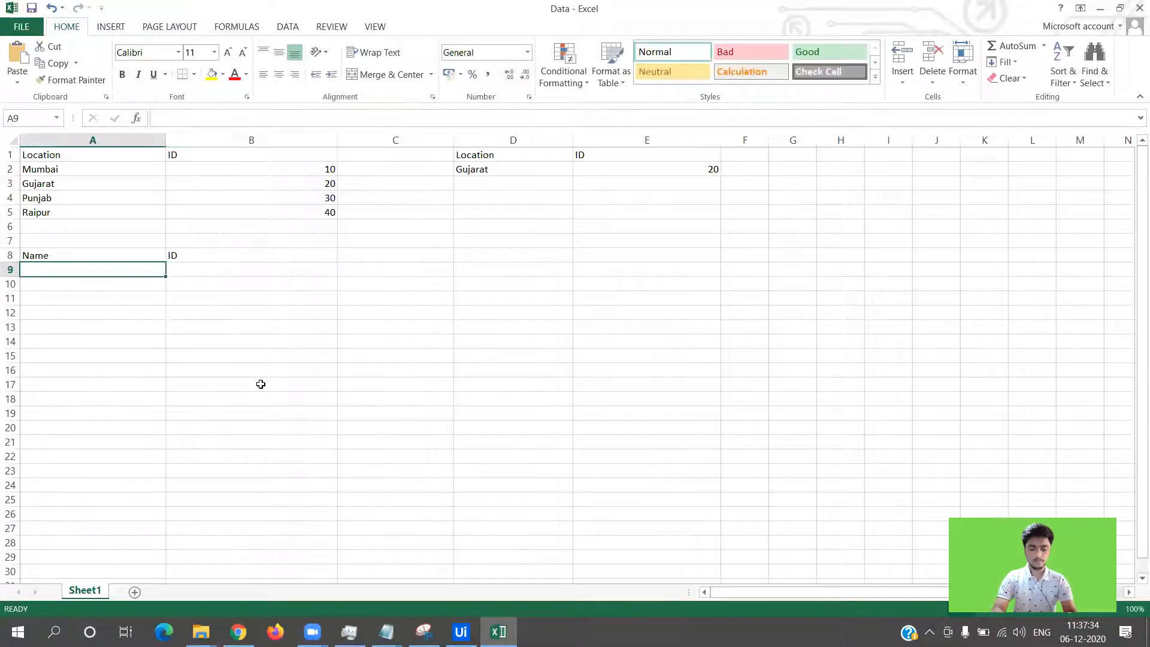
Fill A9:A12 with four different sample first names under the Name header.
type("Rakesh")
key("Return")
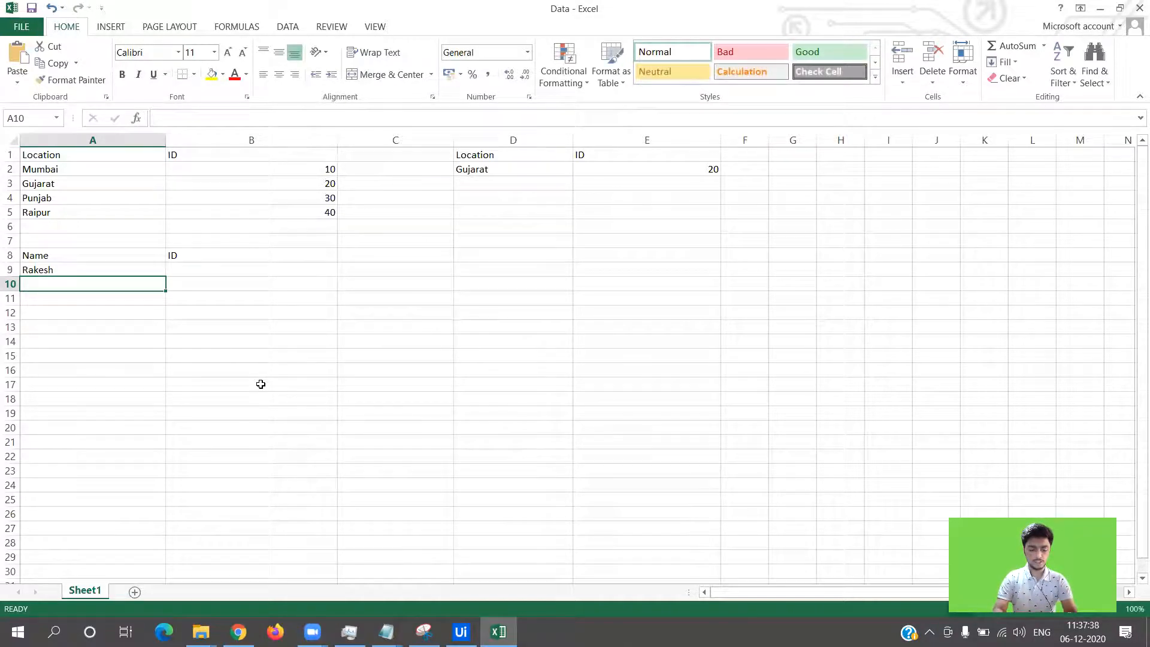
type("Ramesh")
key("Return")
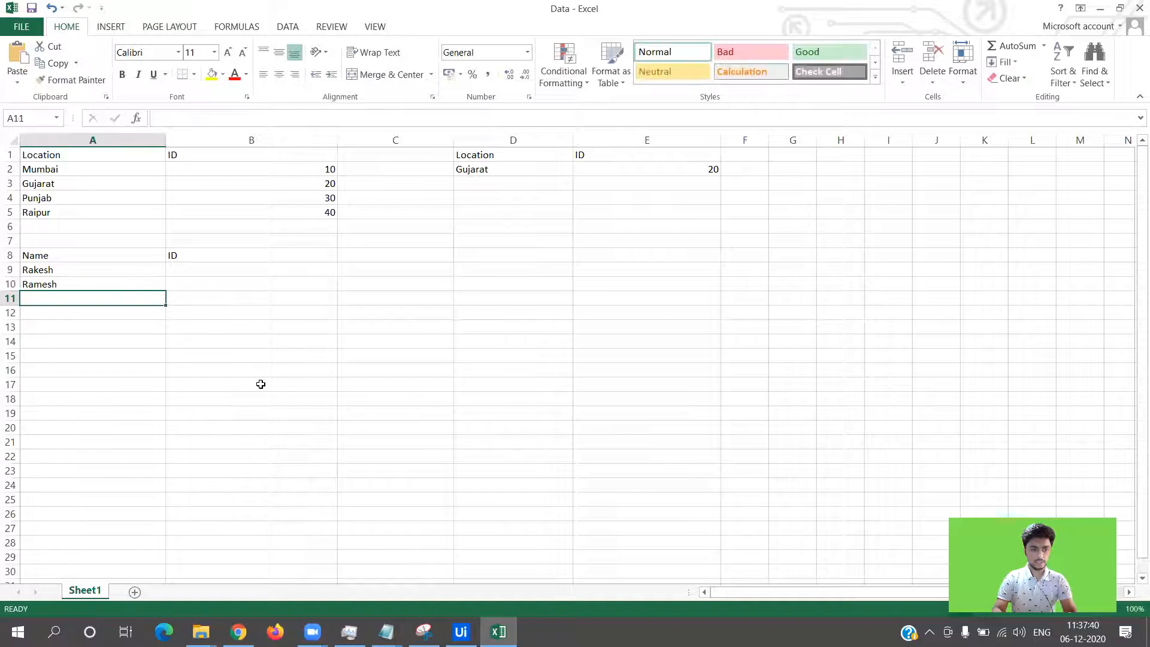
type("Seeta")
key("Return")
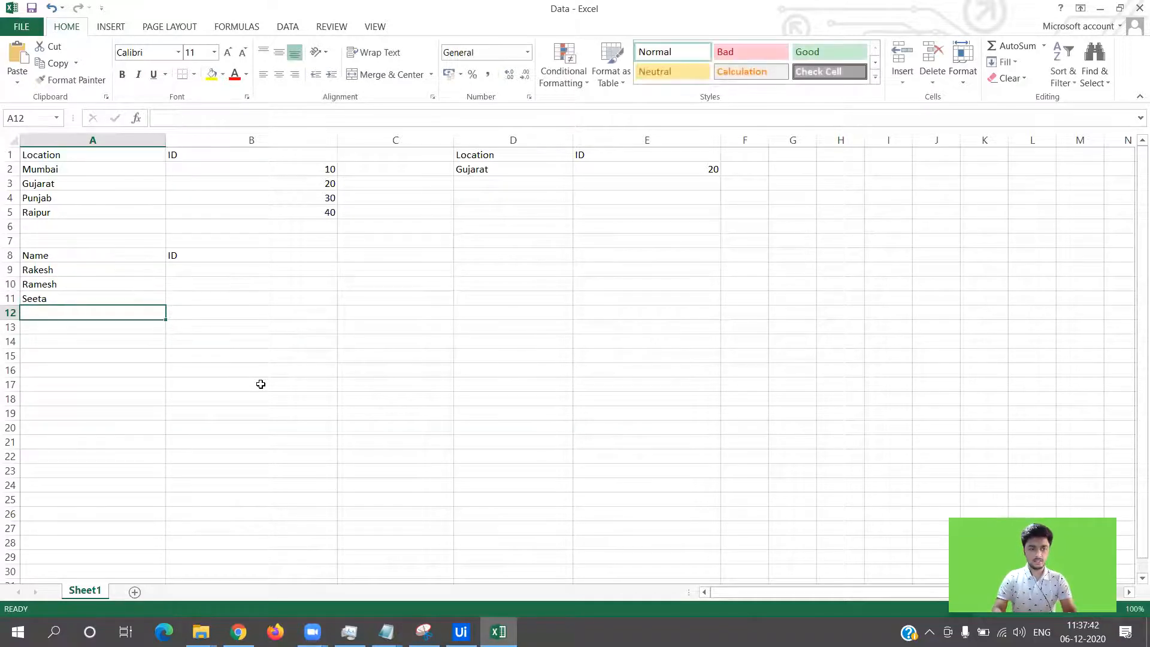
type("Geeta")
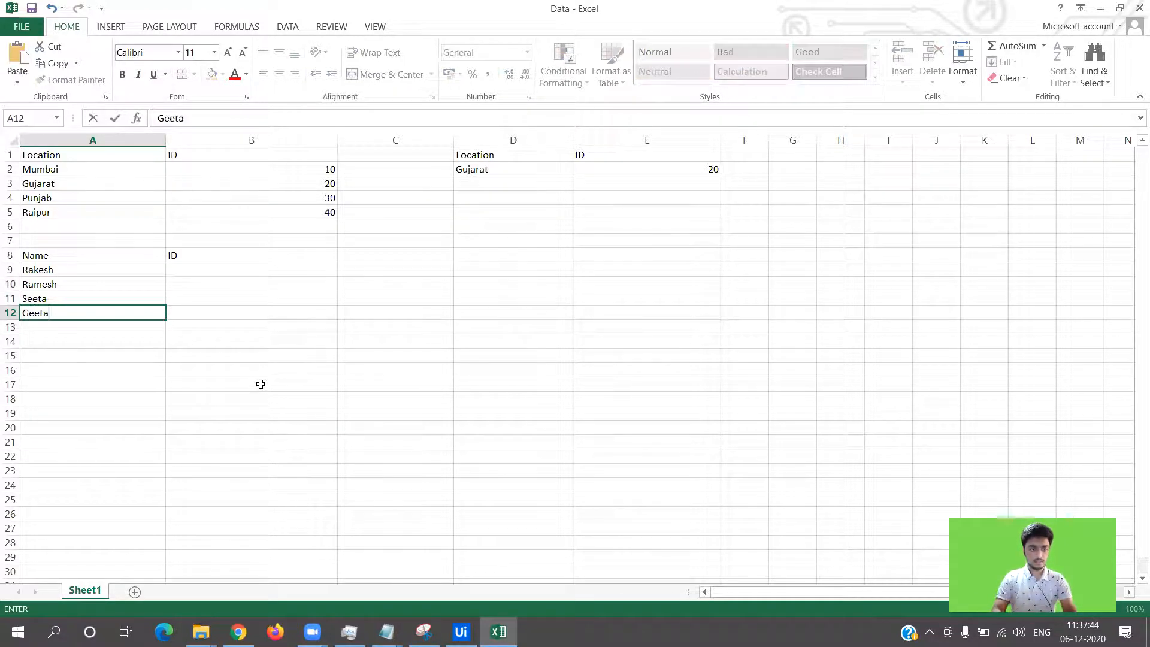
key("Up")
double_click(133, 297)
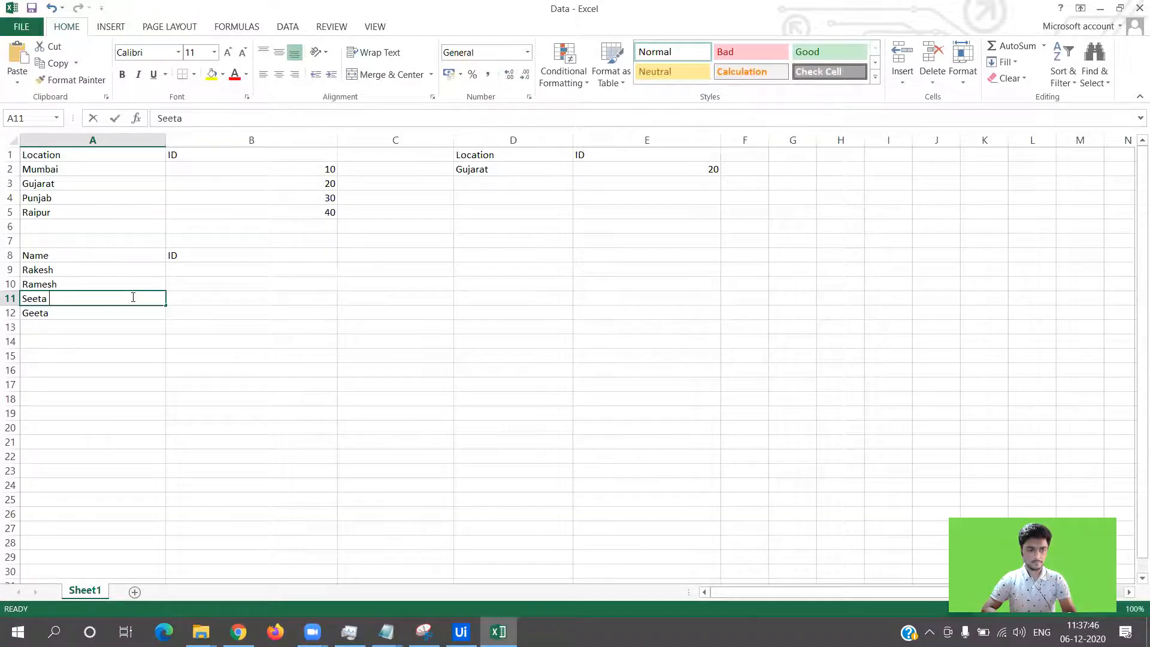
left_click(138, 341)
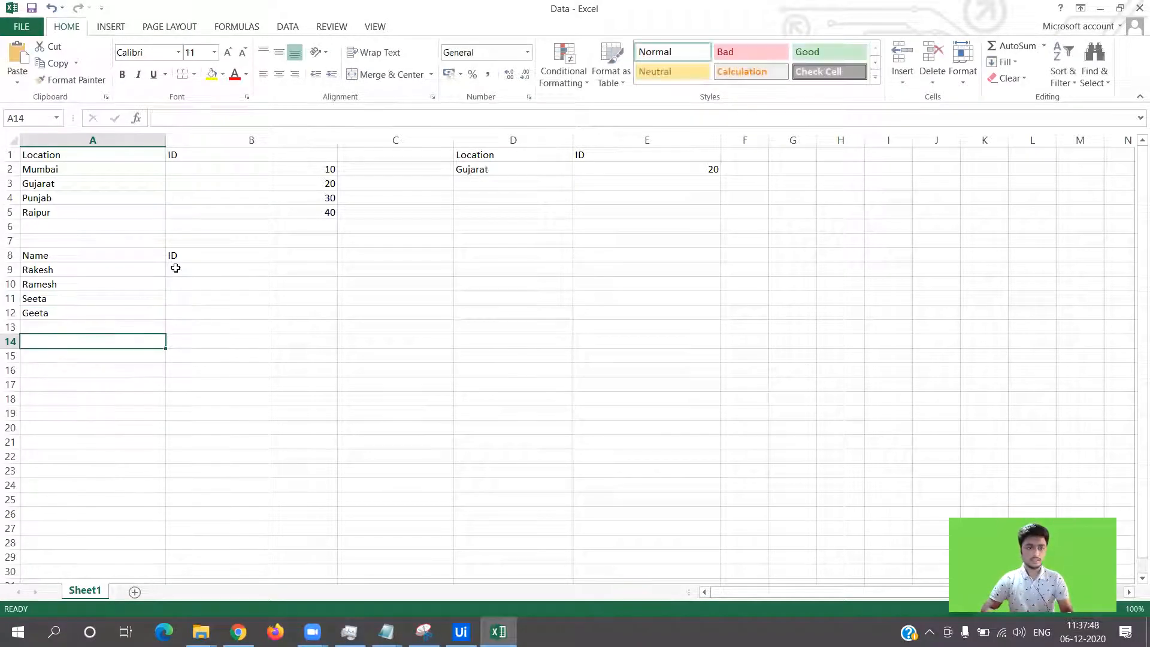
Enter the IDs 70, 80, 60 and 50 in B9:B12 beside the names.
left_click(176, 268)
type("2")
key("BackSpace")
type("70")
key("Return")
type("80")
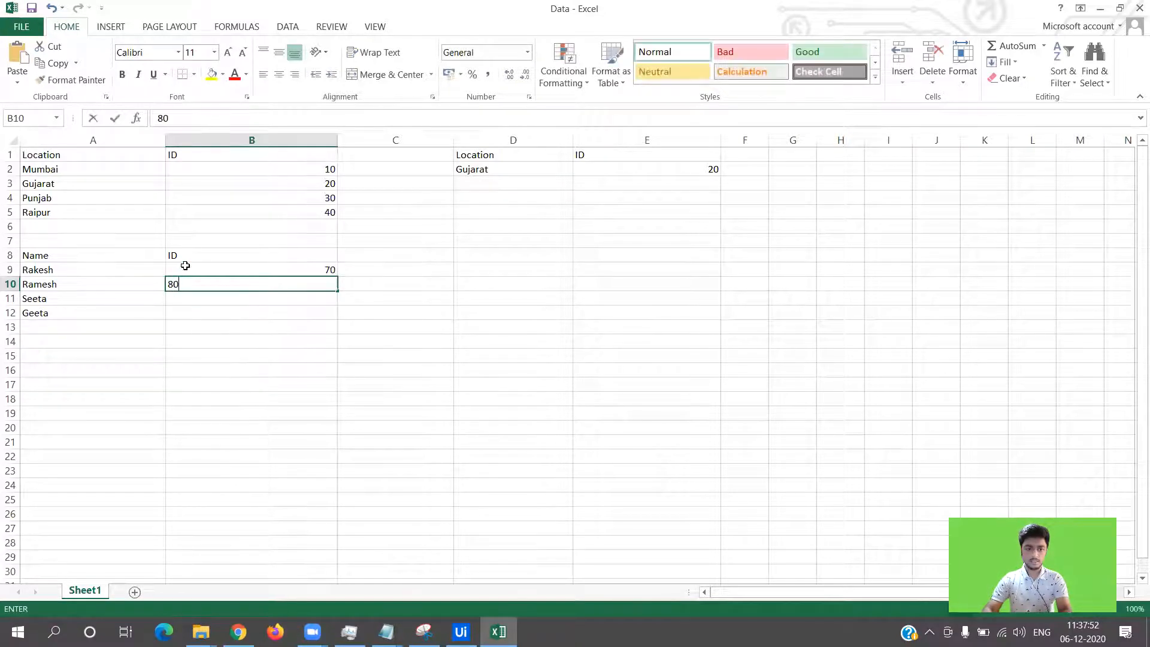
key("Return")
type("60")
key("Return")
type("50")
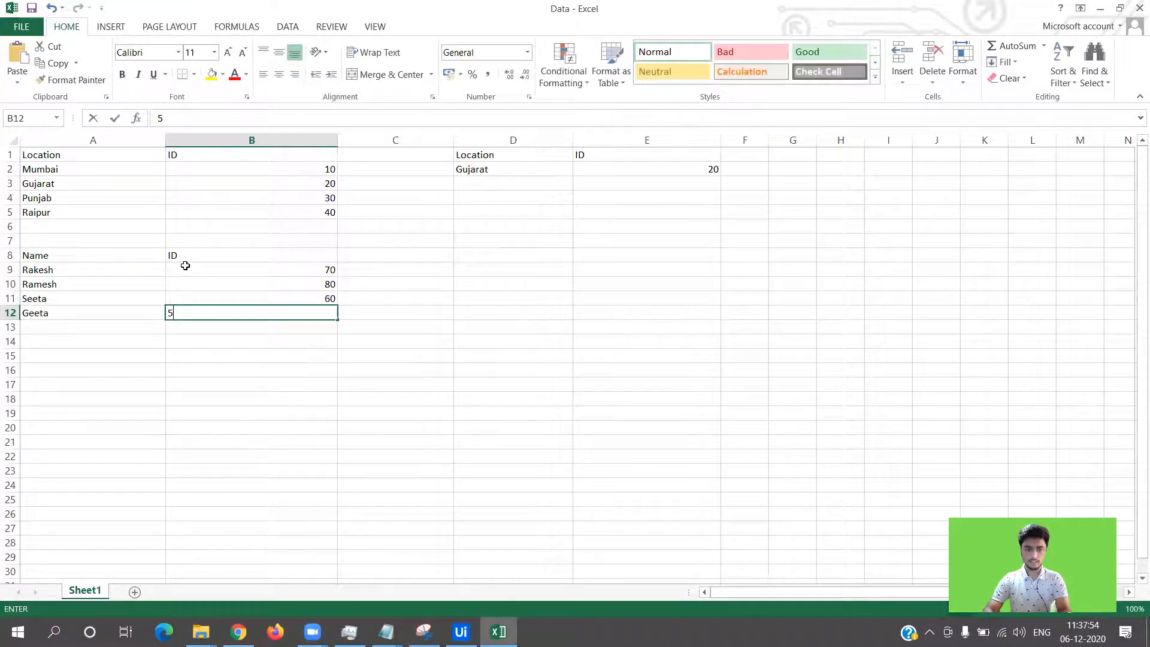
key("Return")
Enter the headers Name in D8 and ID in E8 for the second lookup area.
key("Left")
key("Up")
key("Right")
key("Right")
key("Right")
key("Up")
key("Up")
key("Up")
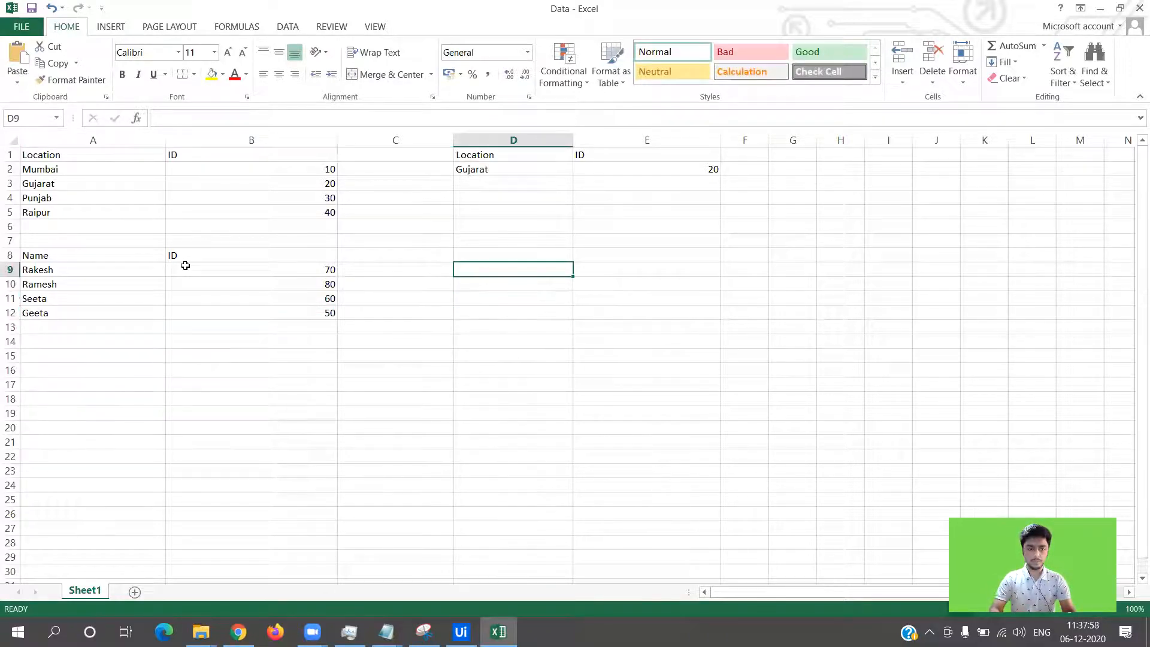
key("Up")
type("Name")
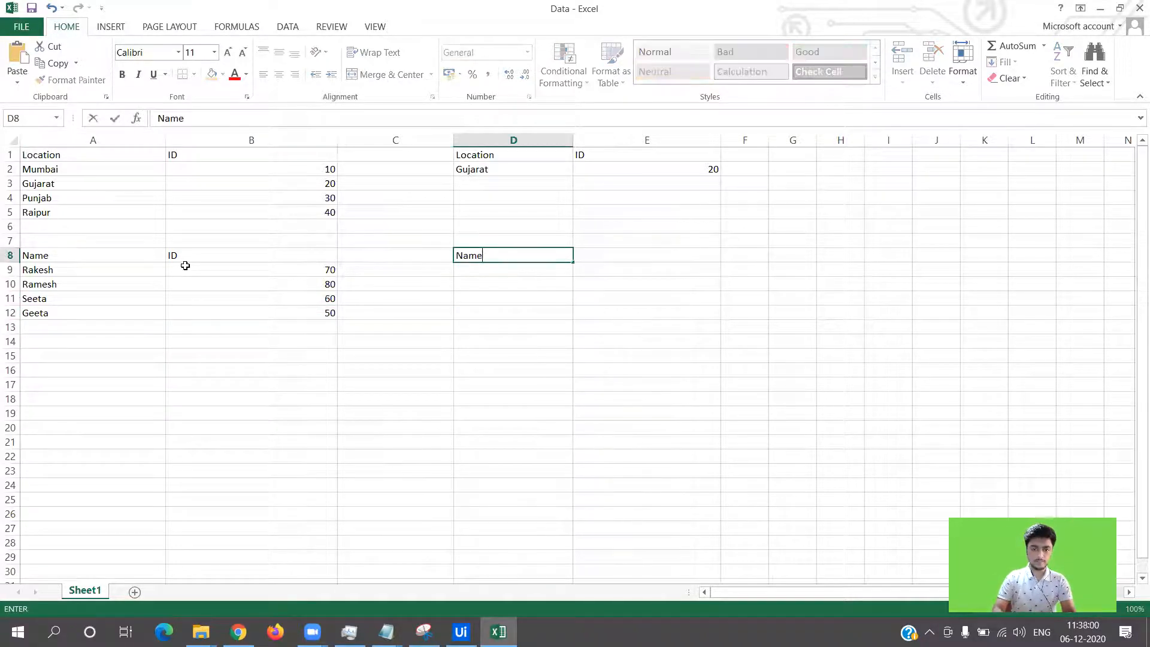
key("Tab")
type("ID")
key("Return")
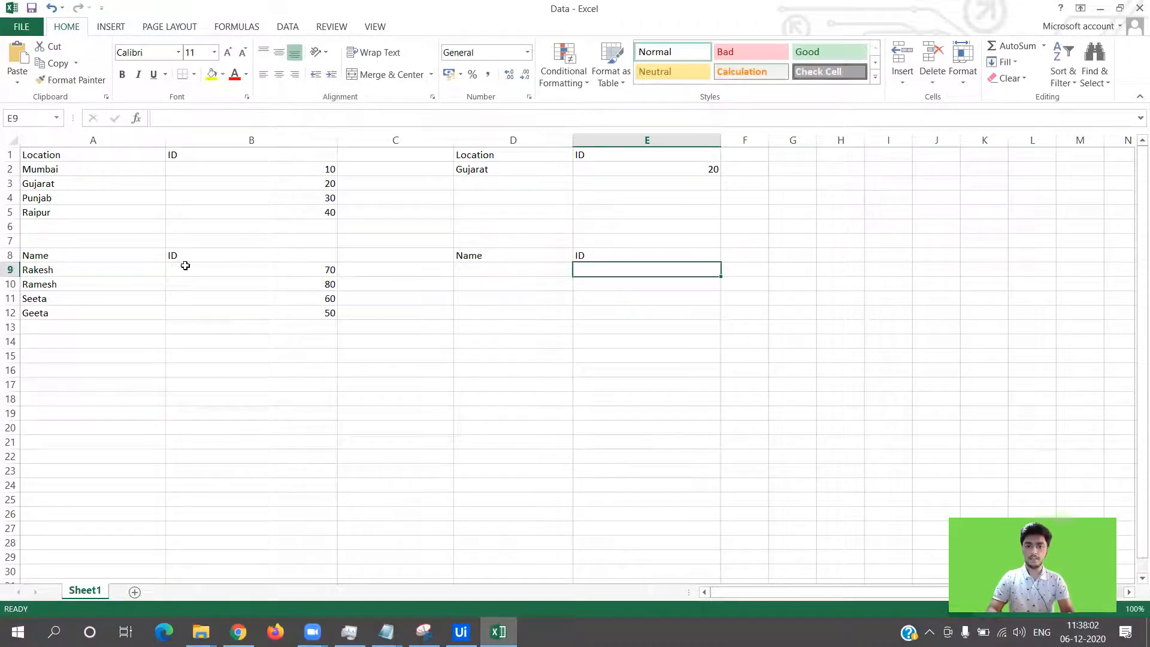
Set up data validation on D9 that allows a list with an in-cell dropdown, and turn off Ignore blank.
key("Left")
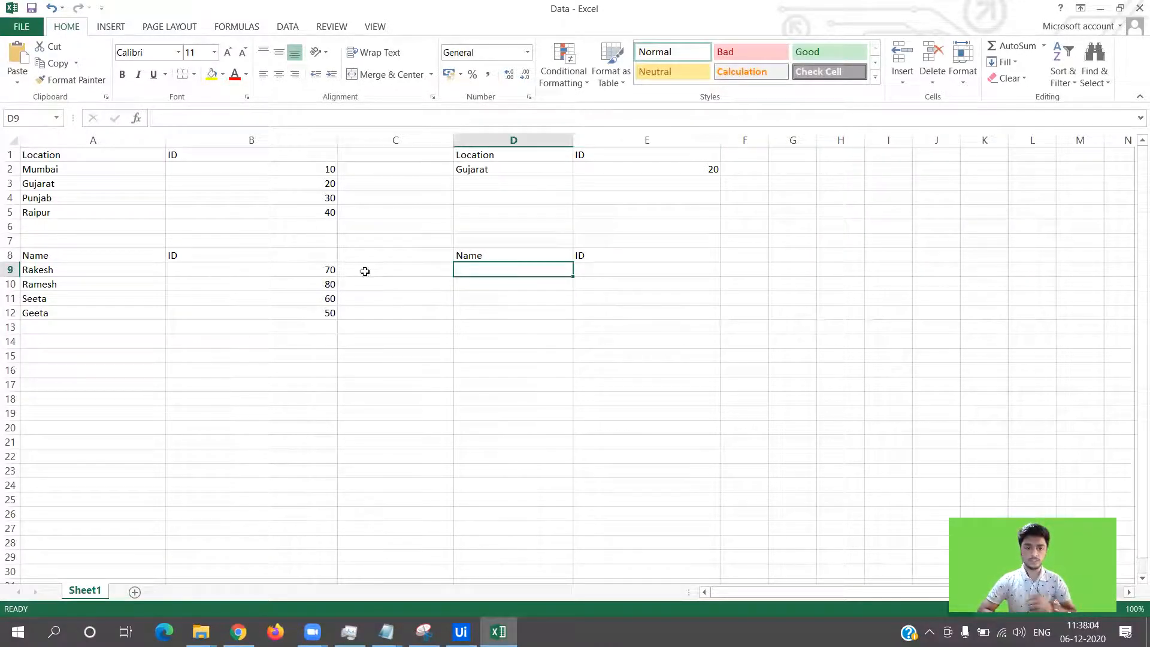
left_click(488, 283)
left_click(487, 269)
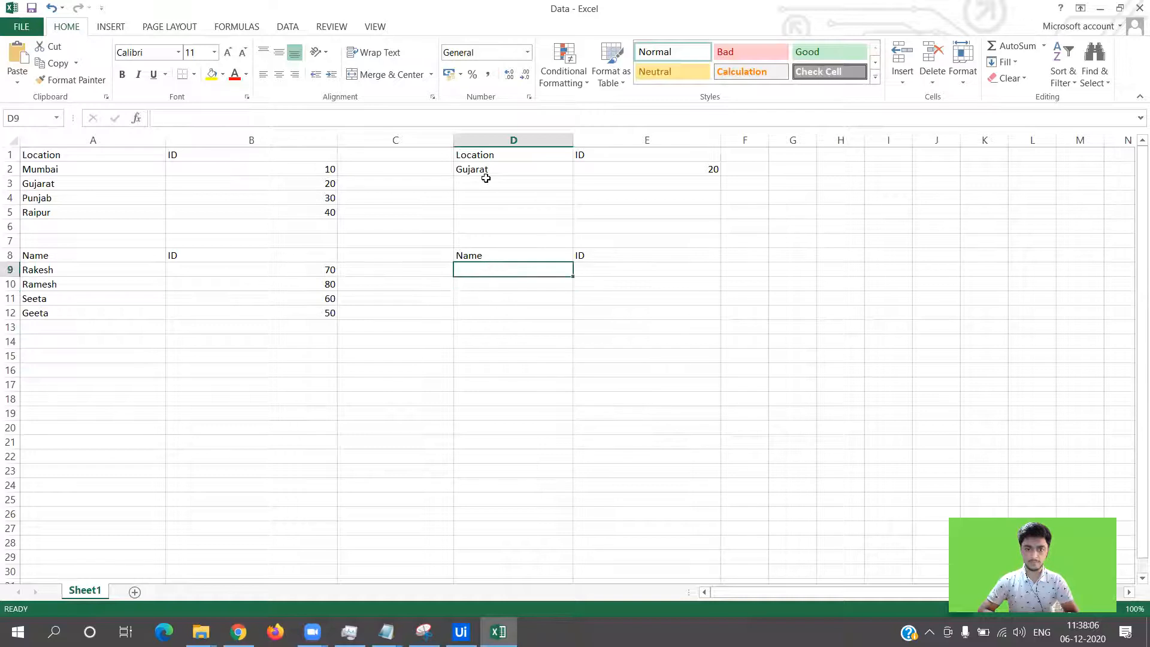
left_click(499, 167)
left_click(489, 269)
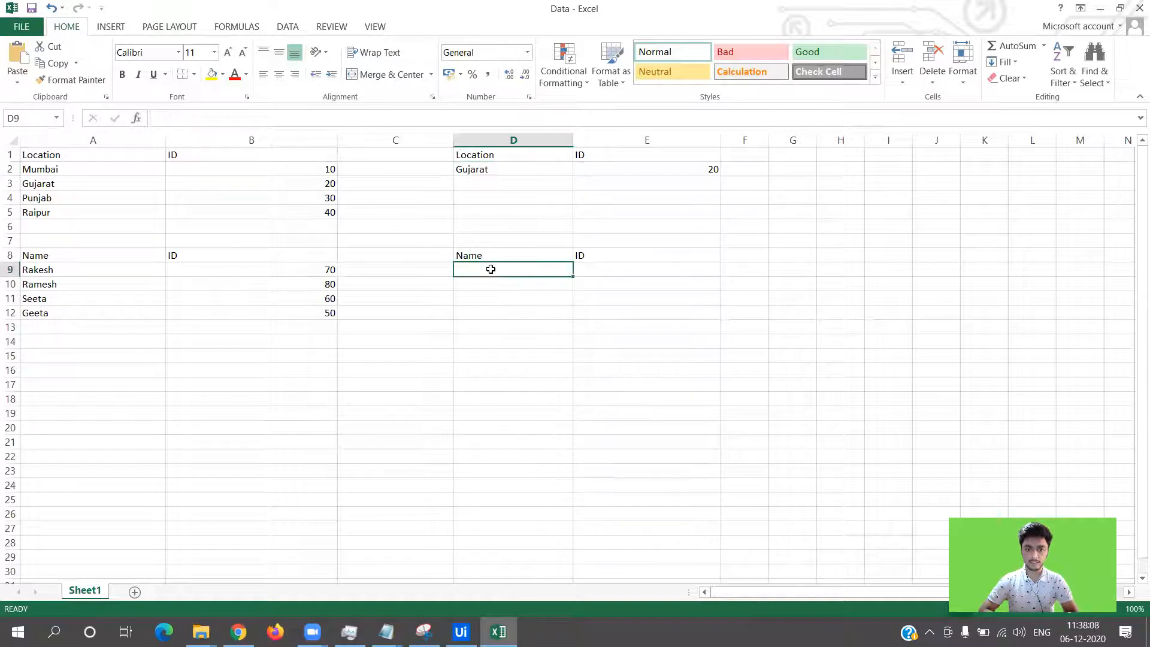
left_click(305, 27)
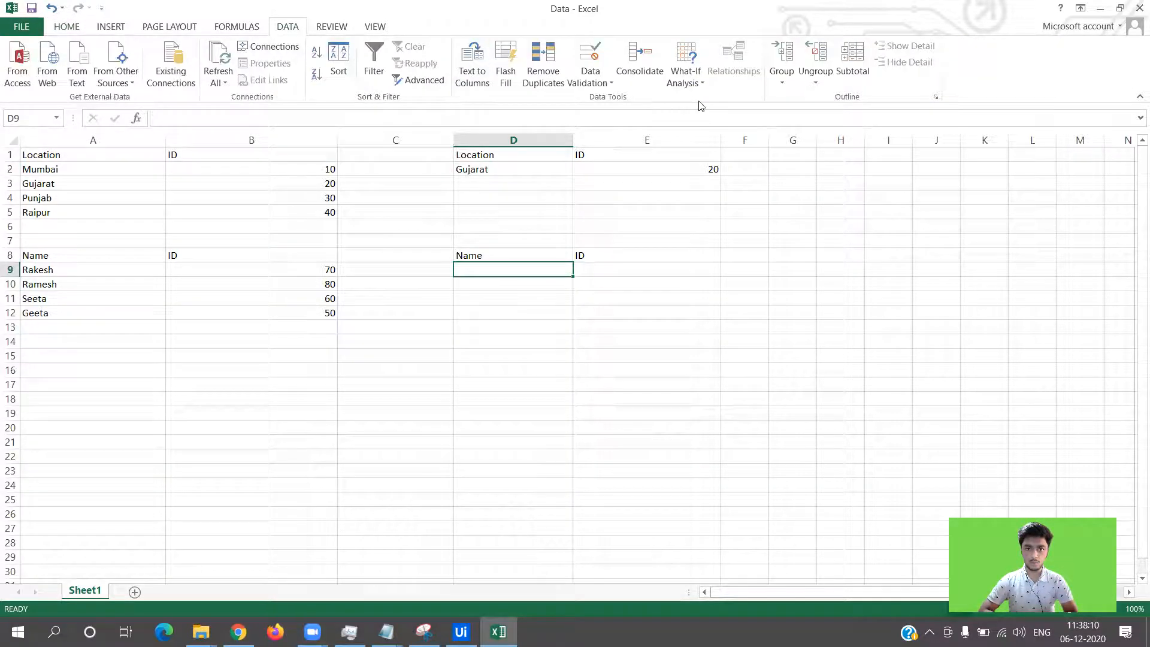
left_click(582, 86)
left_click(585, 99)
left_click(525, 262)
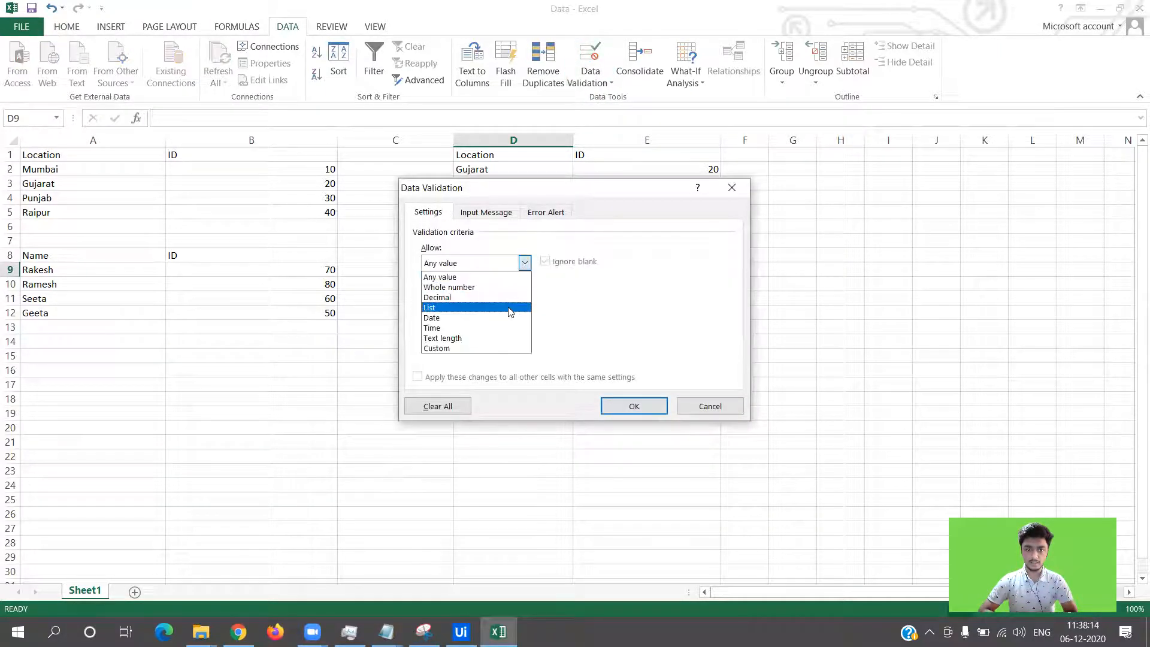
left_click(507, 308)
left_click(546, 261)
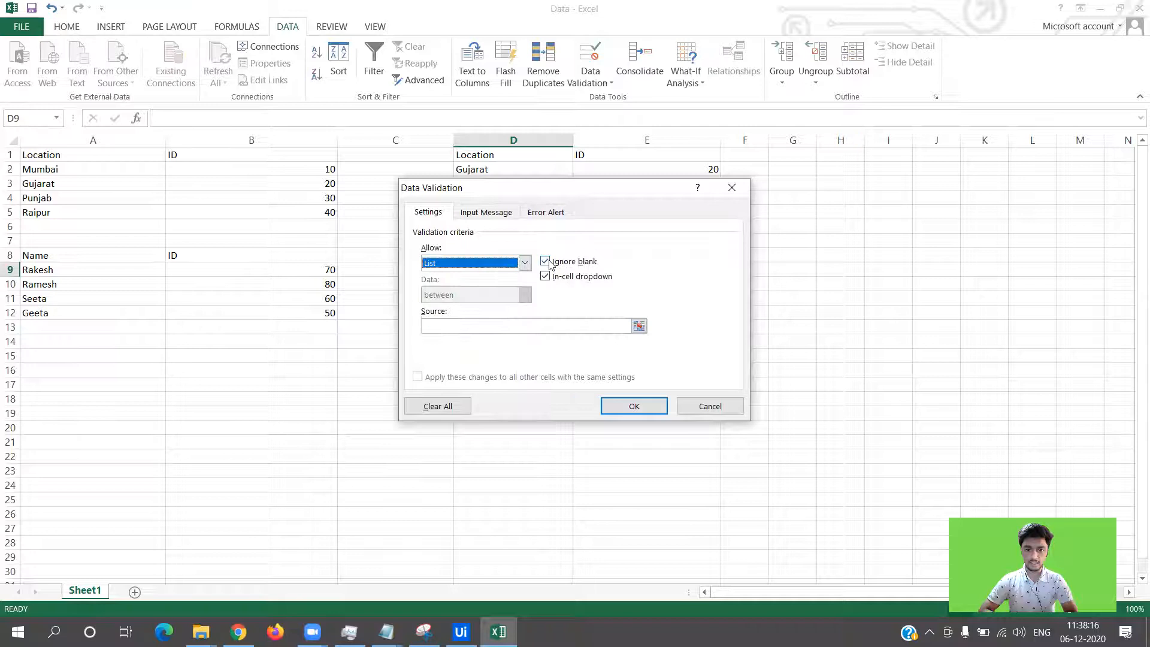
Use the names in A9:A12 as the list source for D9 and apply the validation.
left_click(639, 327)
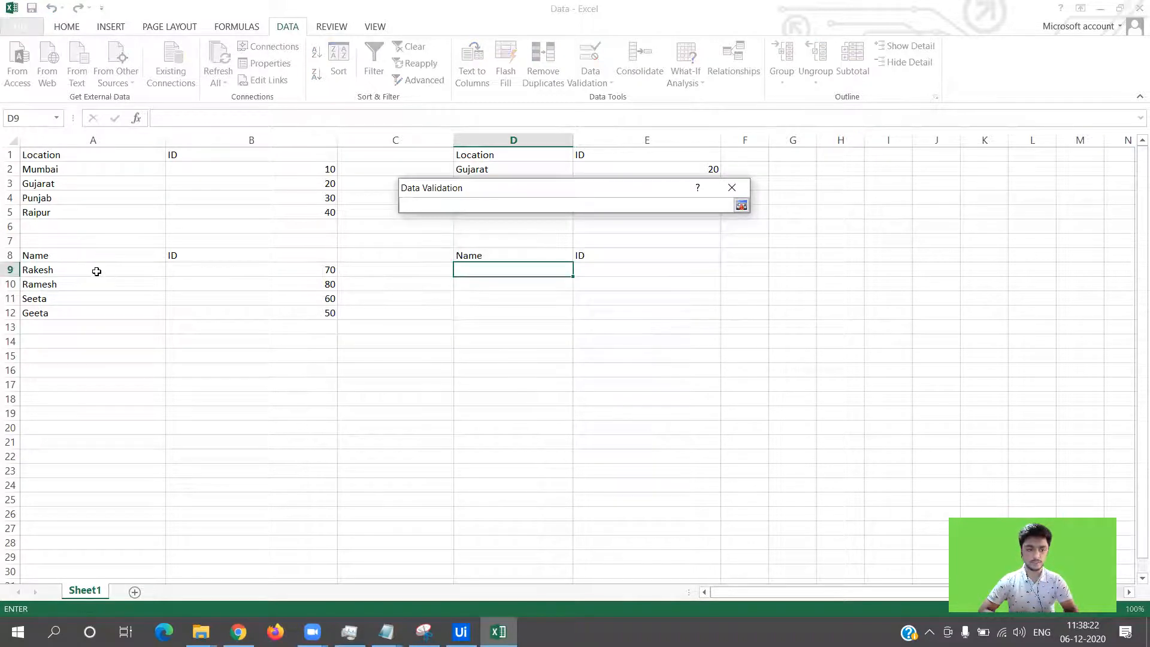
left_click_drag(84, 265, 84, 313)
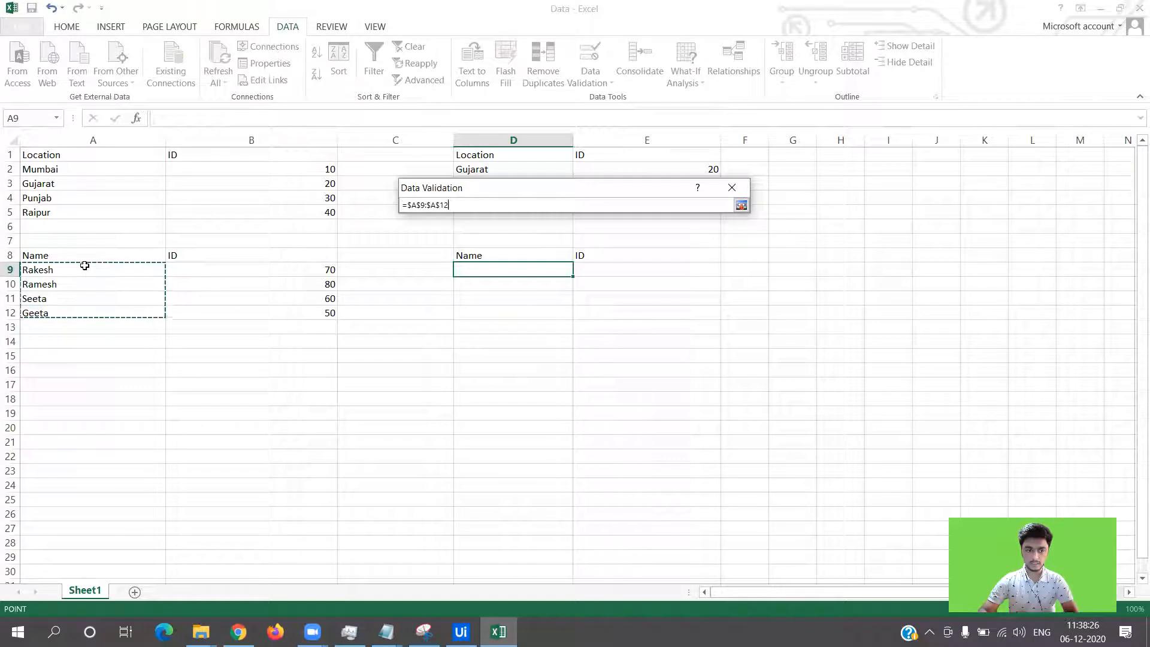
key("Return")
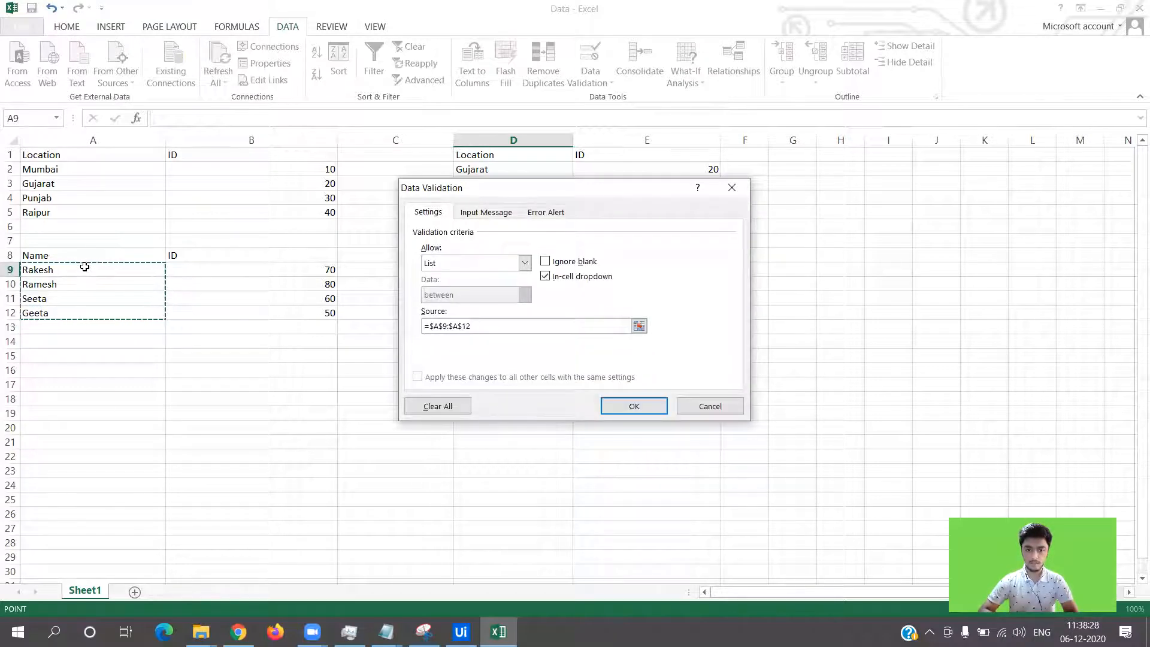
left_click(633, 406)
Check the choices offered by the new dropdown in D9 without picking one.
left_click(521, 300)
left_click(531, 268)
left_click(577, 271)
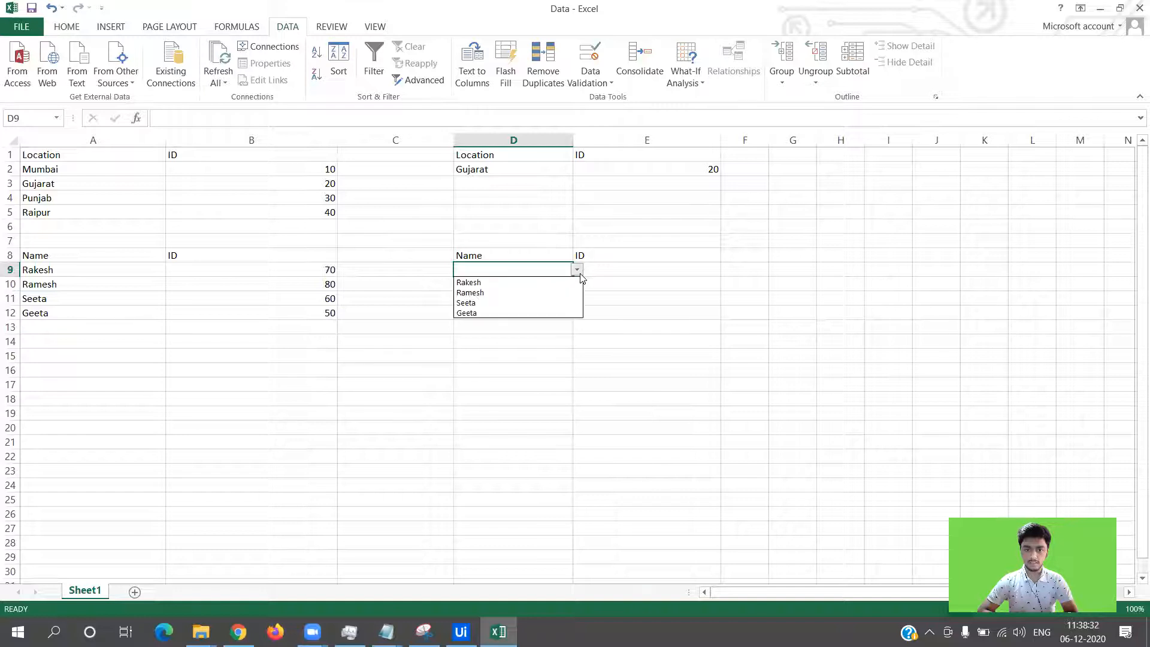
left_click(579, 273)
left_click(612, 270)
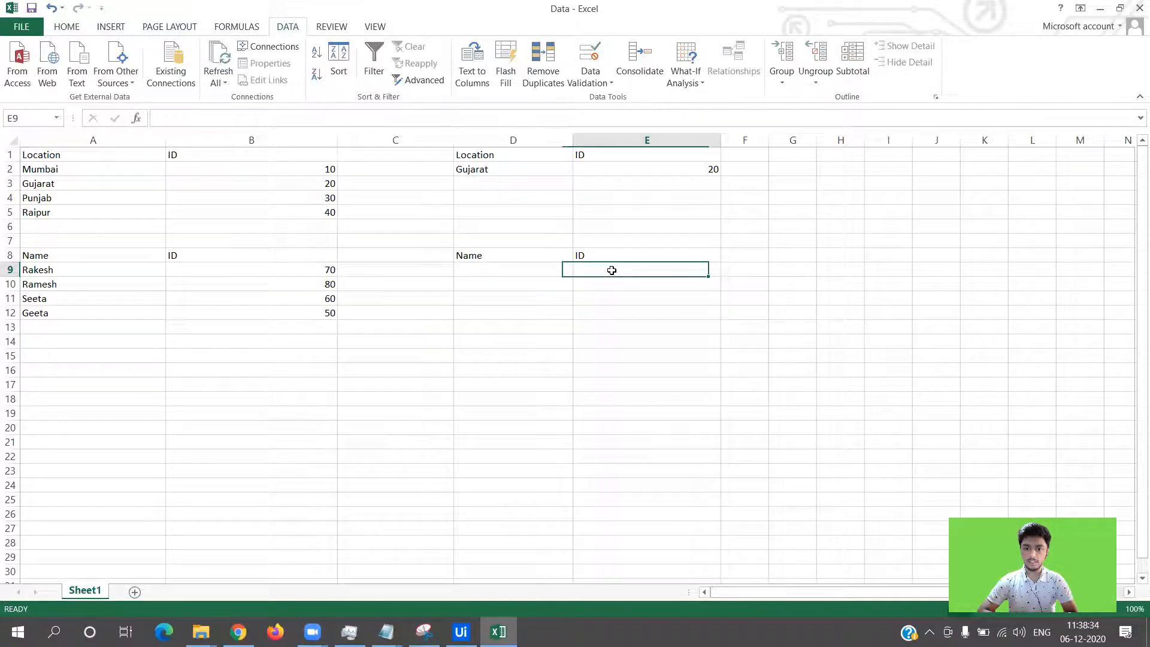
Try to copy the VLOOKUP formula from E2 into E9.
left_click(664, 170)
left_click(327, 120)
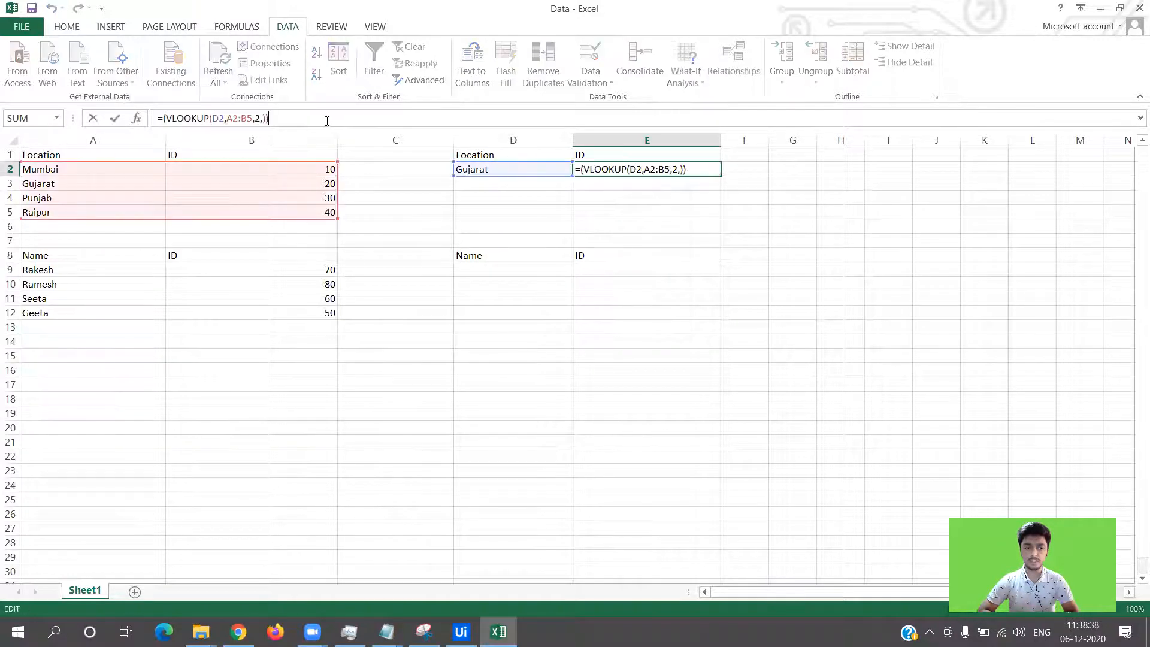
left_click_drag(273, 122, 137, 129)
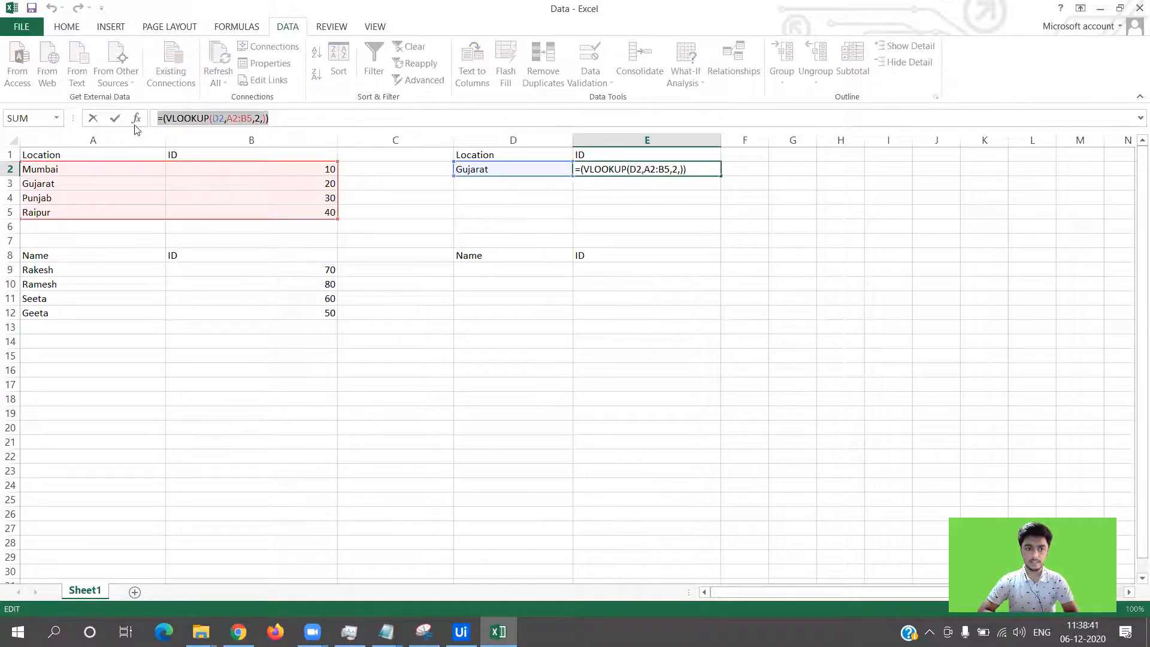
type("=")
left_click(590, 269)
left_click(607, 313)
left_click(608, 271)
key("BackSpace")
key("BackSpace")
key("BackSpace")
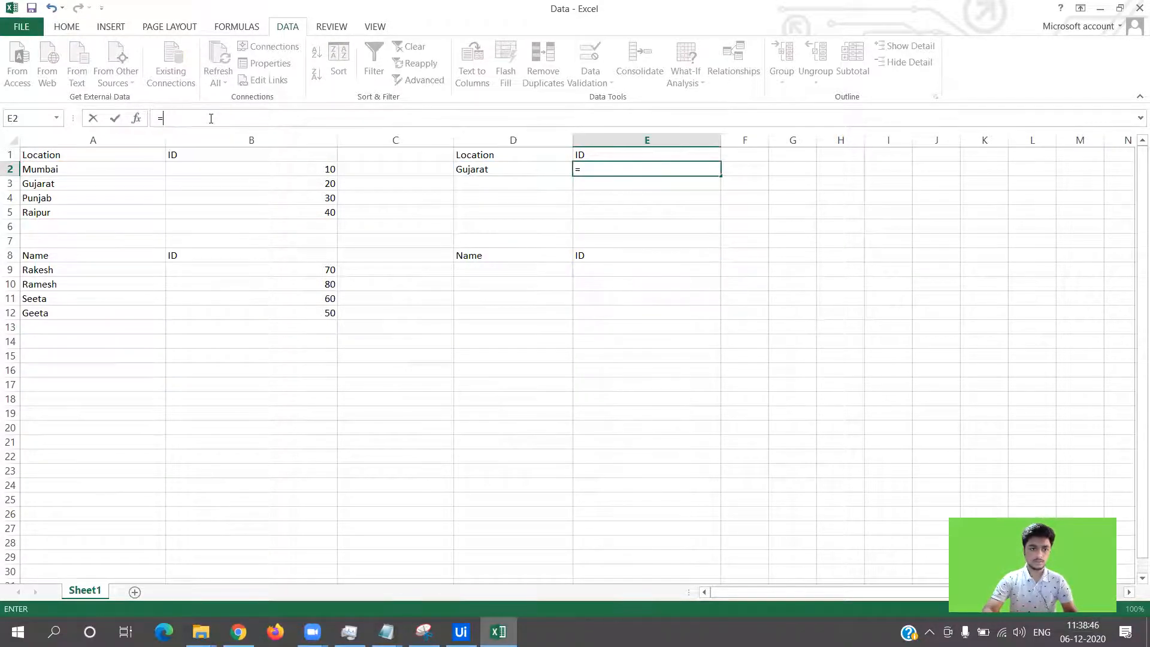
key("ctrl+v")
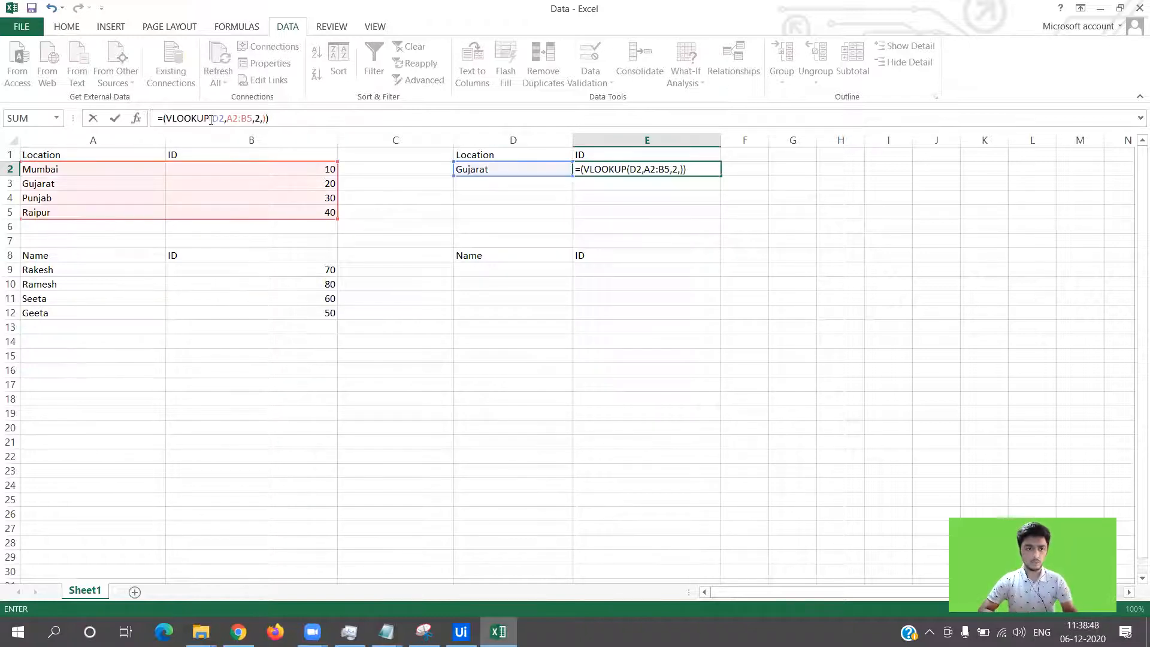
Edit the formula in E2 to =(VLOOKUP(D9,A9:B12,2,)) so it looks up the second table.
left_click(223, 118)
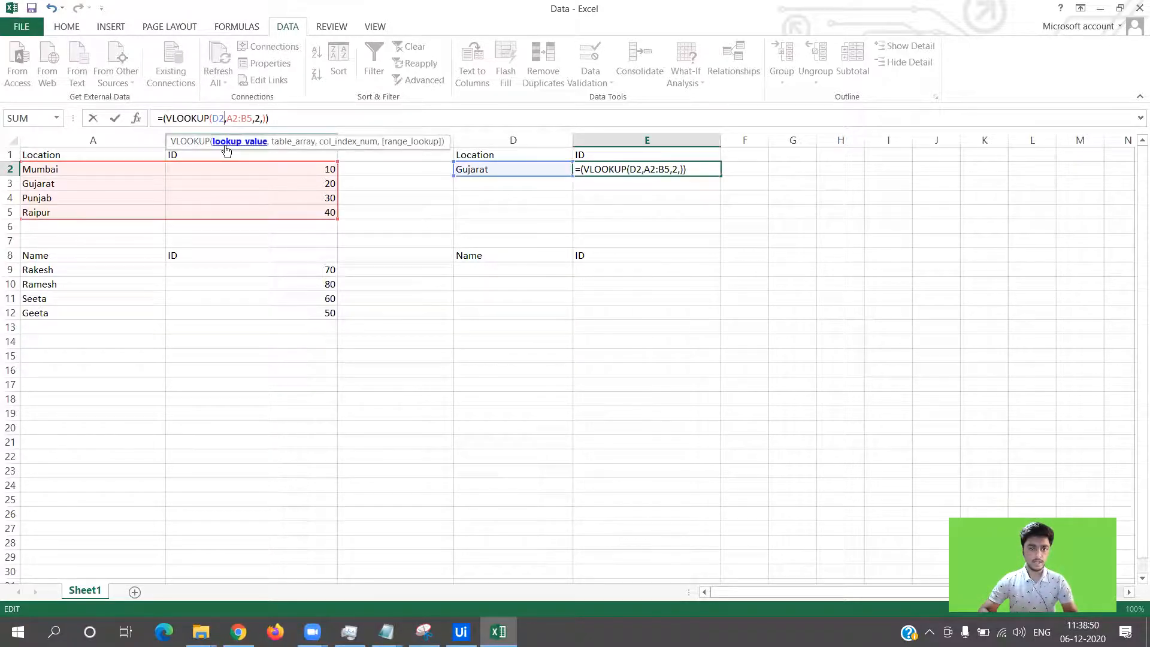
key("shift+Left")
key("shift+Left")
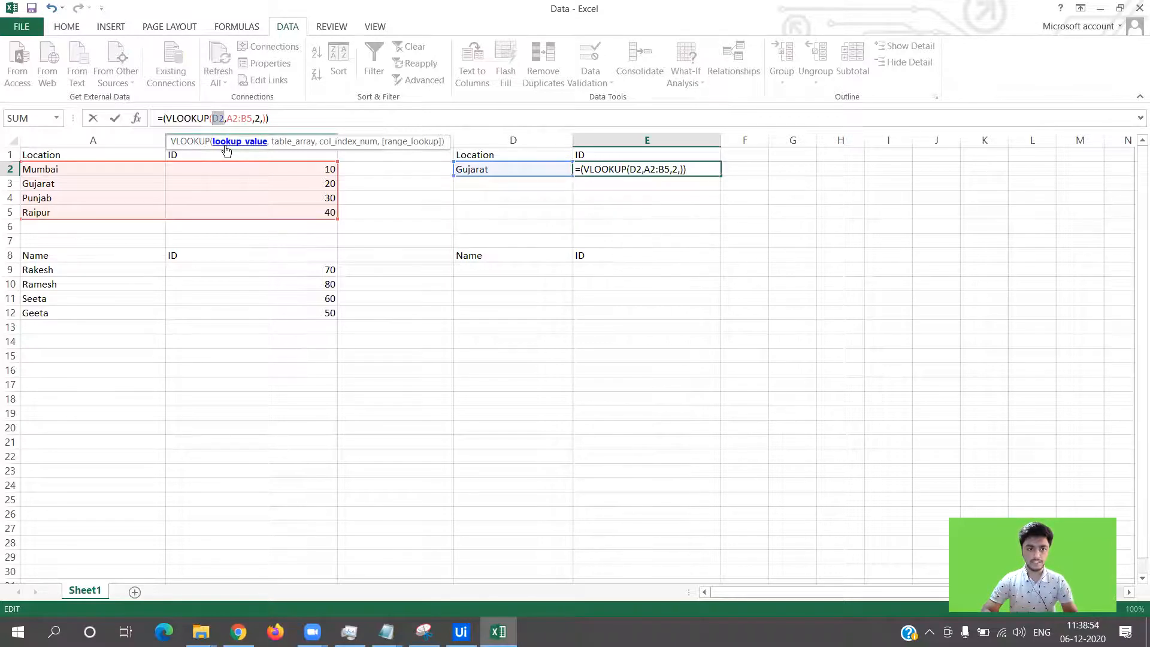
key("Right")
key("BackSpace")
type("9")
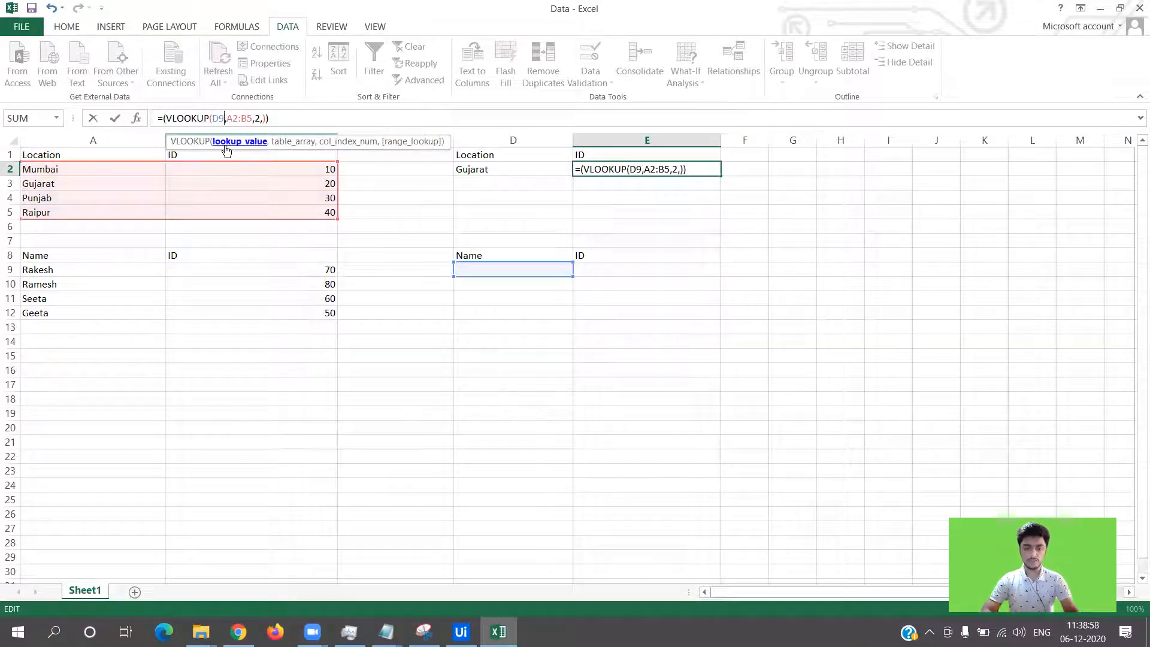
key("Right")
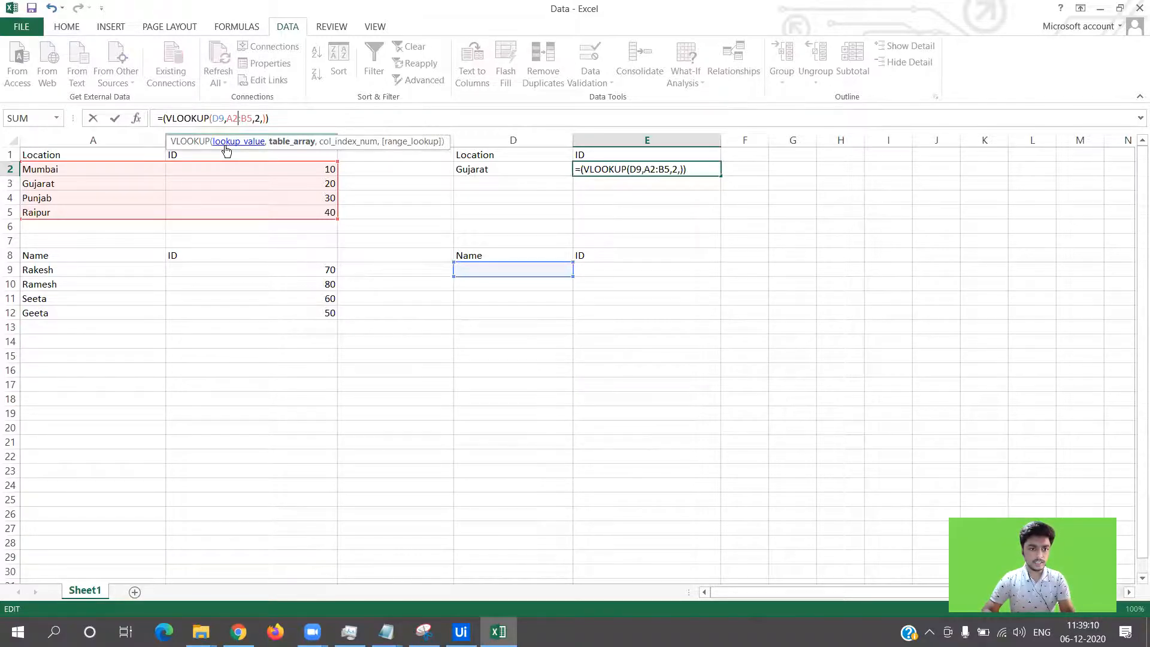
key("BackSpace")
type("9")
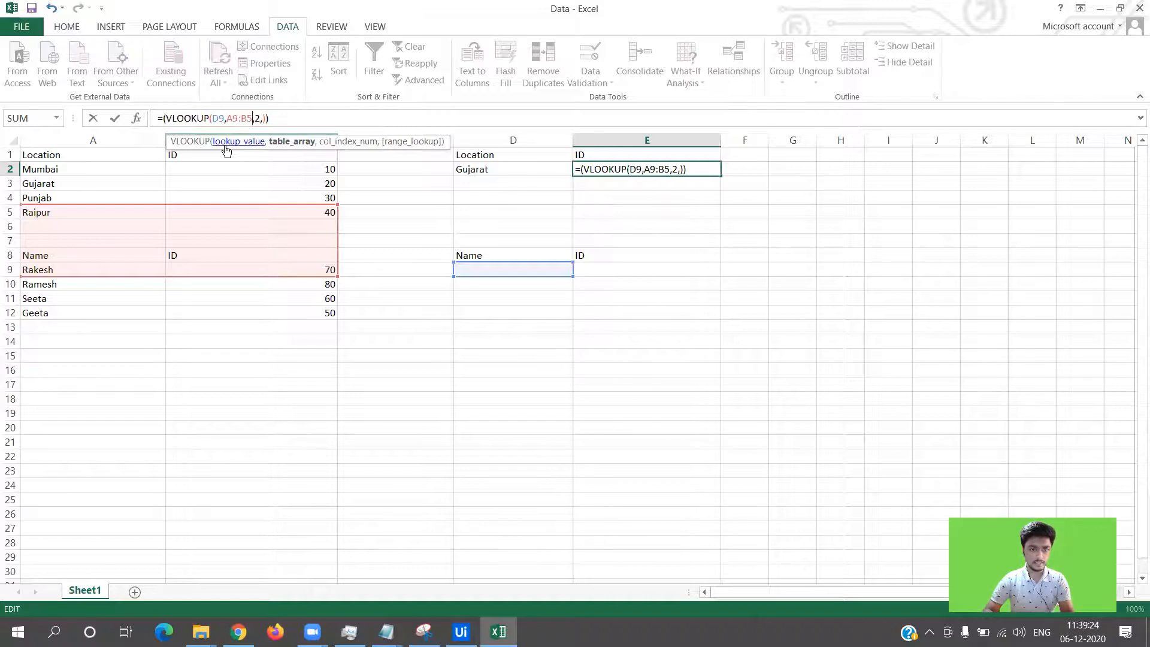
type("9")
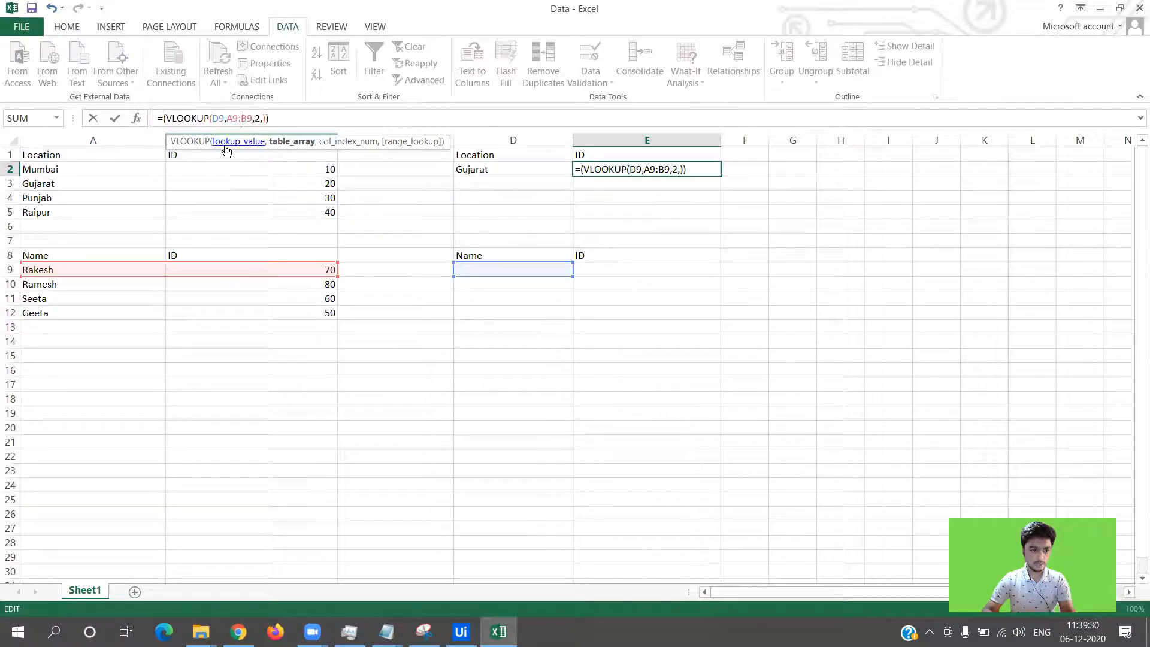
key("BackSpace")
type("12")
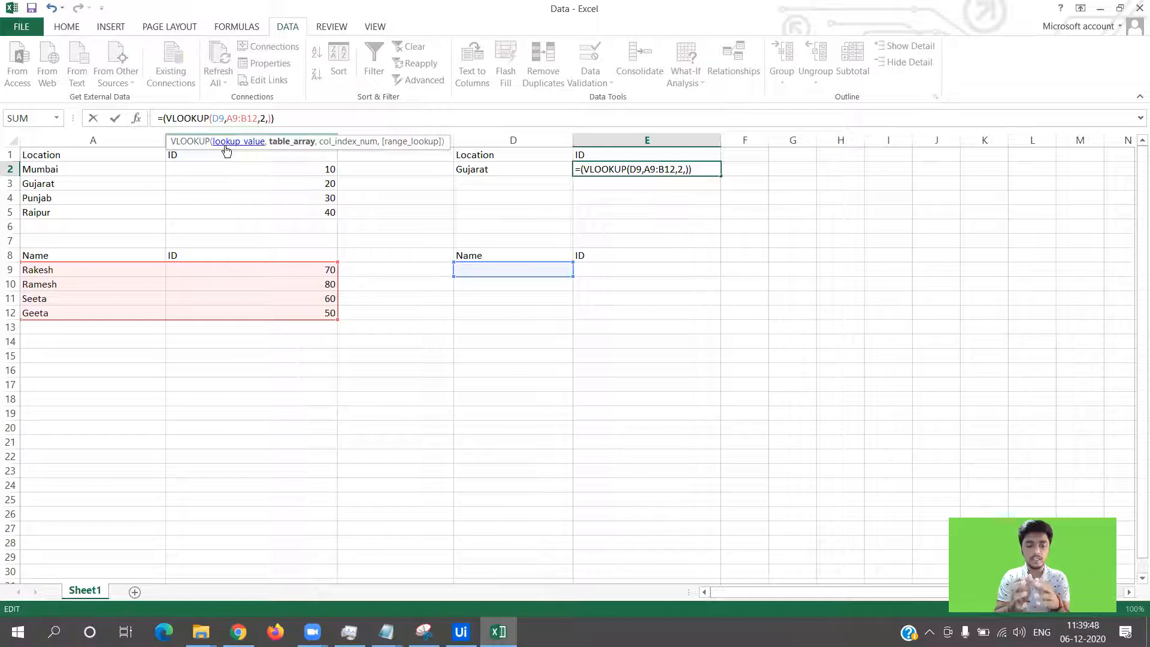
key("Right")
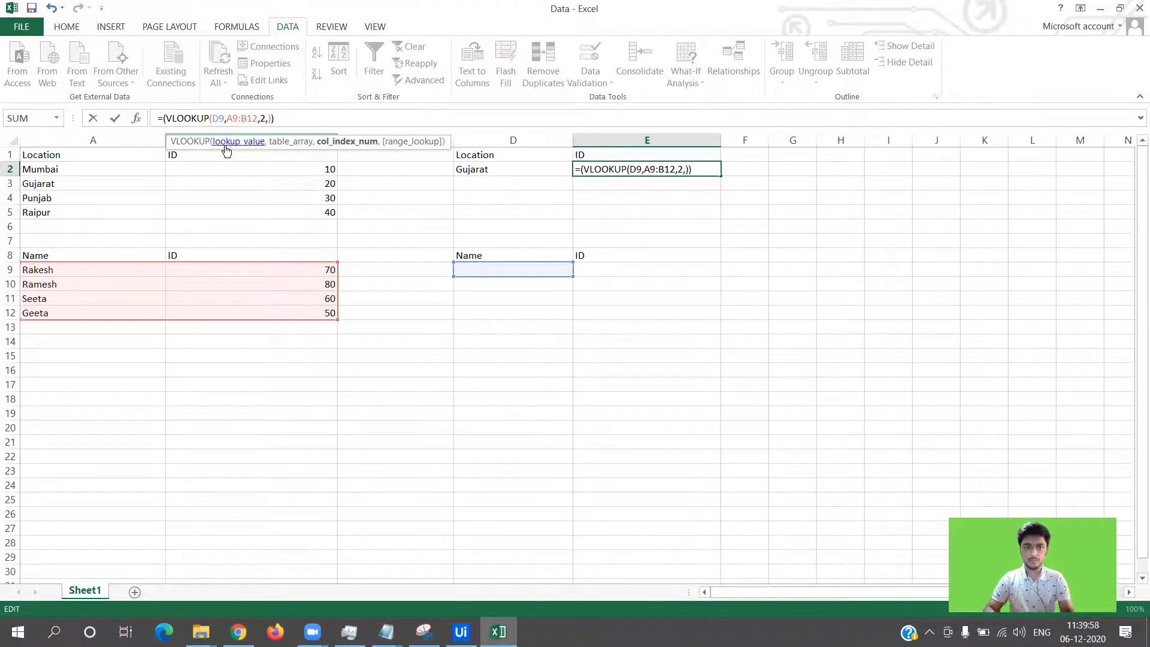
left_click(507, 355)
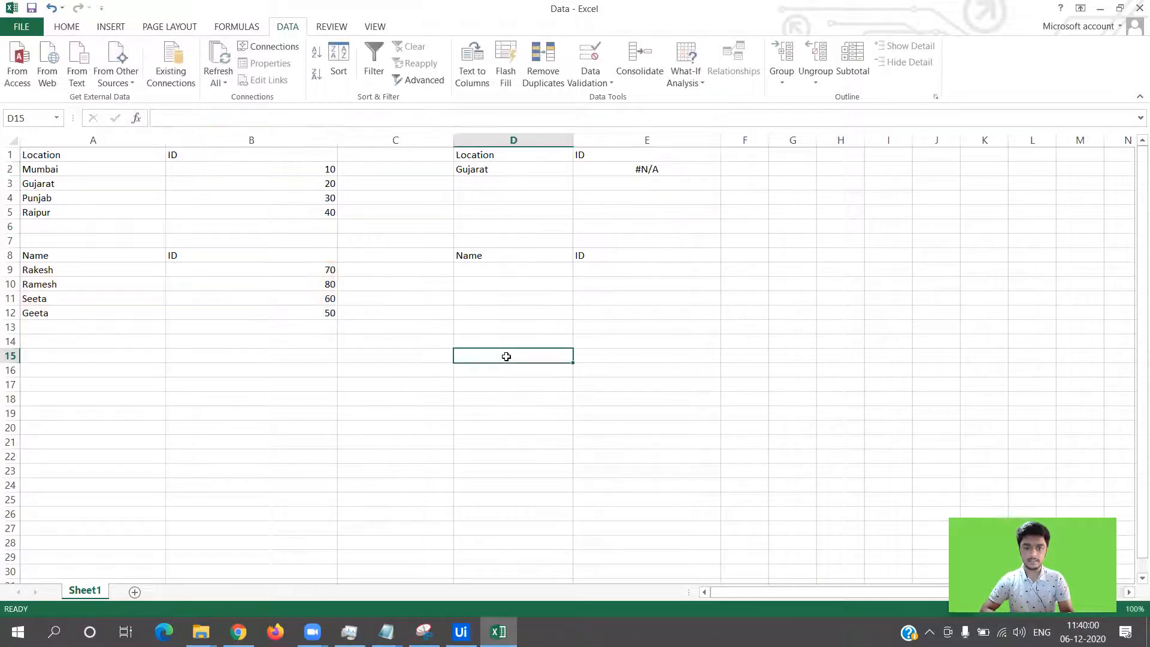
Undo the last formula change in E2.
left_click(639, 269)
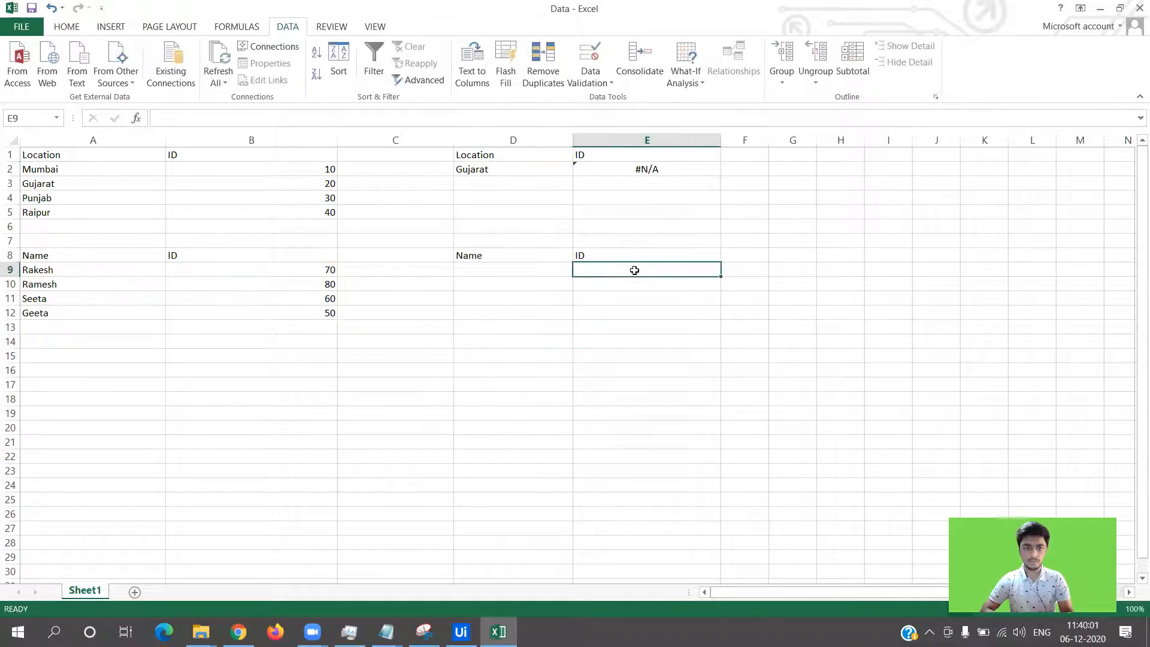
left_click(687, 171)
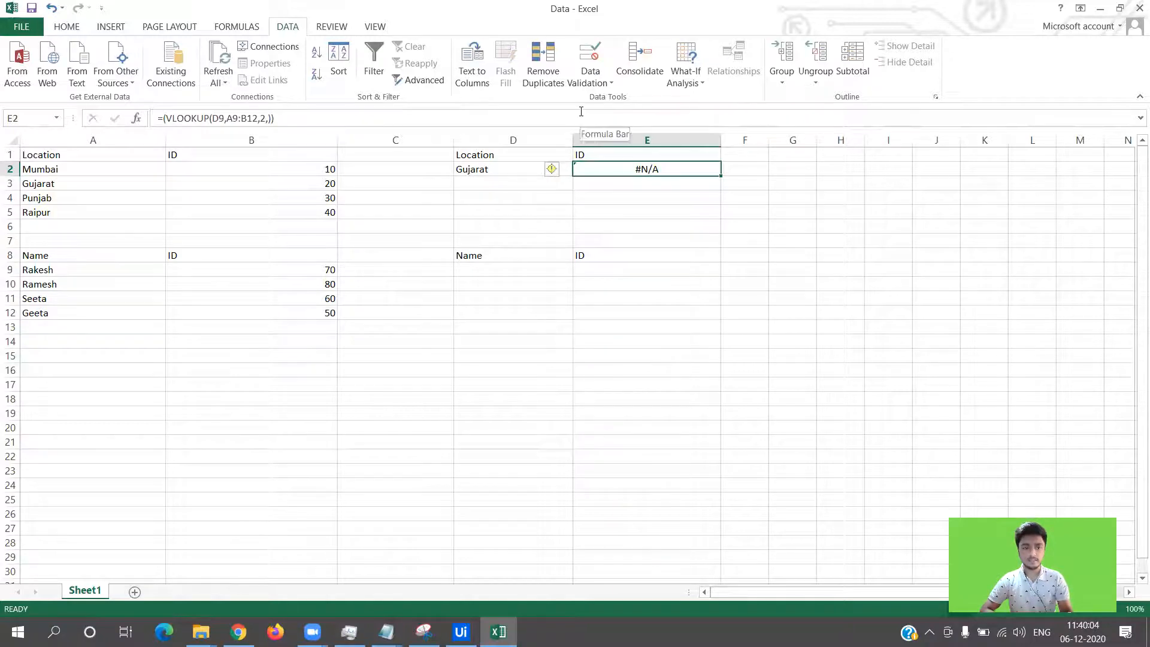
key("ctrl+z")
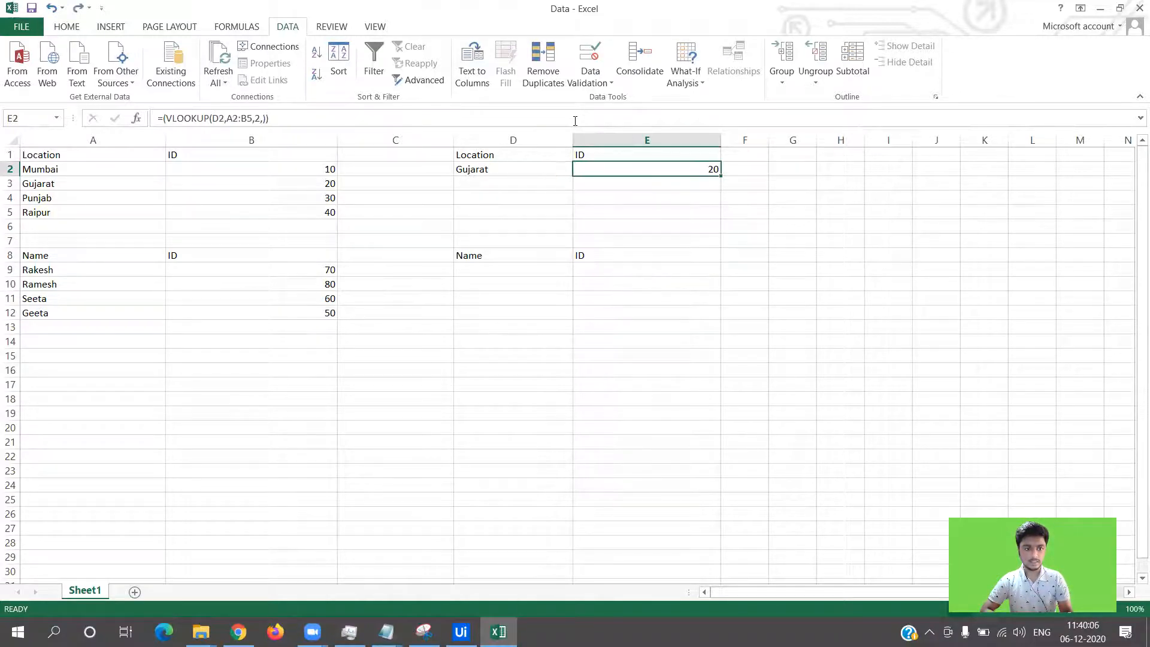
Try again to reuse E2's VLOOKUP formula in E9 by copying its text.
left_click(575, 121)
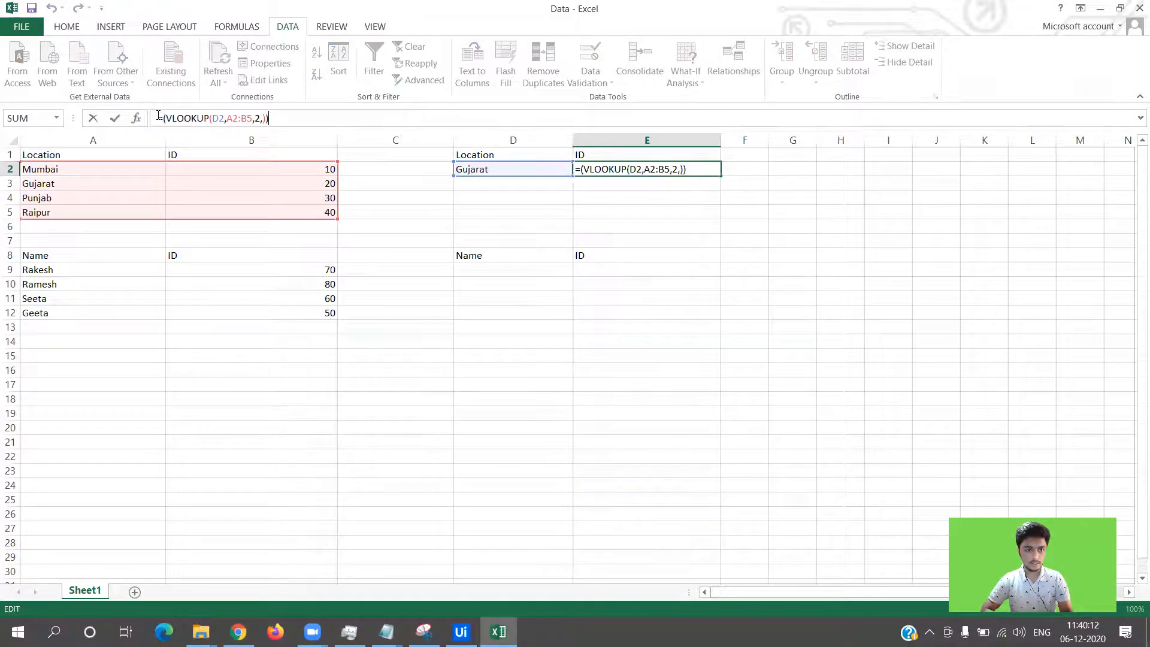
left_click_drag(159, 117, 276, 122)
key("ctrl+c")
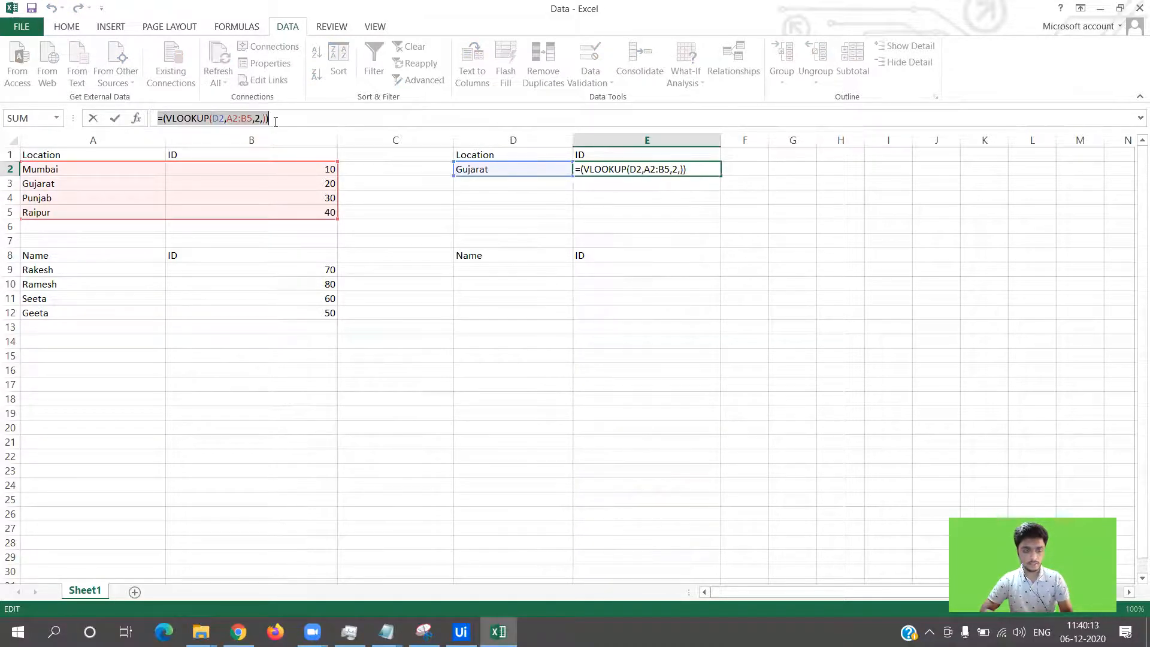
left_click(598, 271)
left_click(434, 119)
key("BackSpace")
key("BackSpace")
key("BackSpace")
key("ctrl+v")
Try changing the VLOOKUP in E2 to look up D9 in A9:B12, and undo that change.
key("Left")
key("Left")
key("Left")
key("Left")
key("Left")
key("Left")
key("shift+Left")
type("9")
key("Right")
key("Right")
key("shift+Left")
type("9")
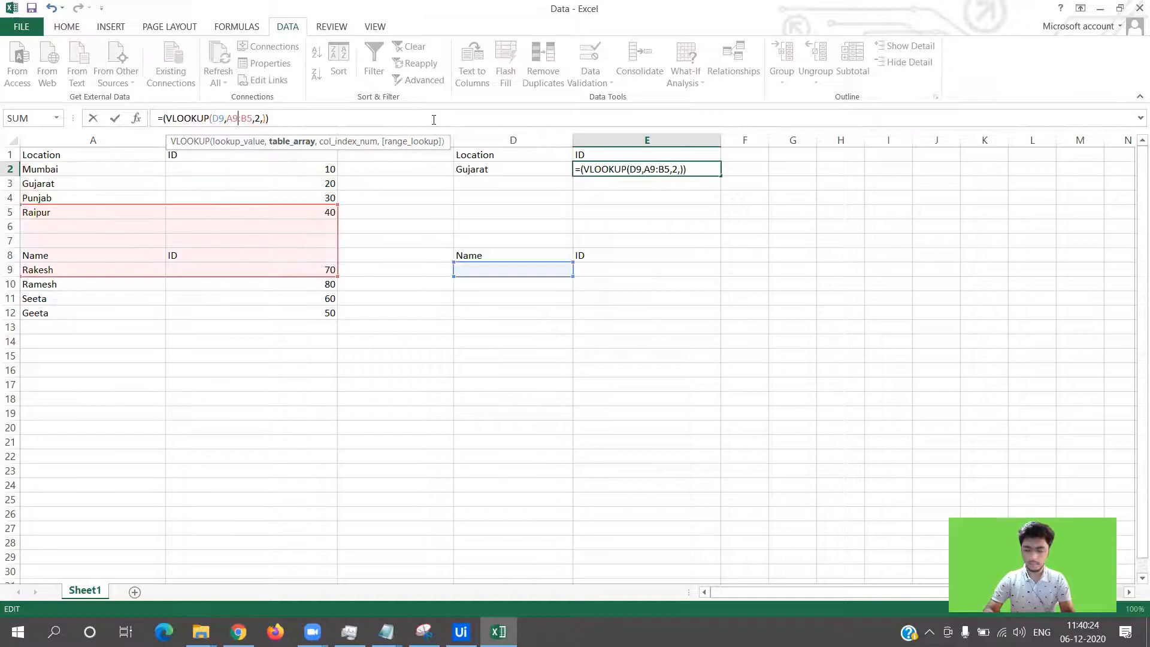
key("shift+Left")
type("12")
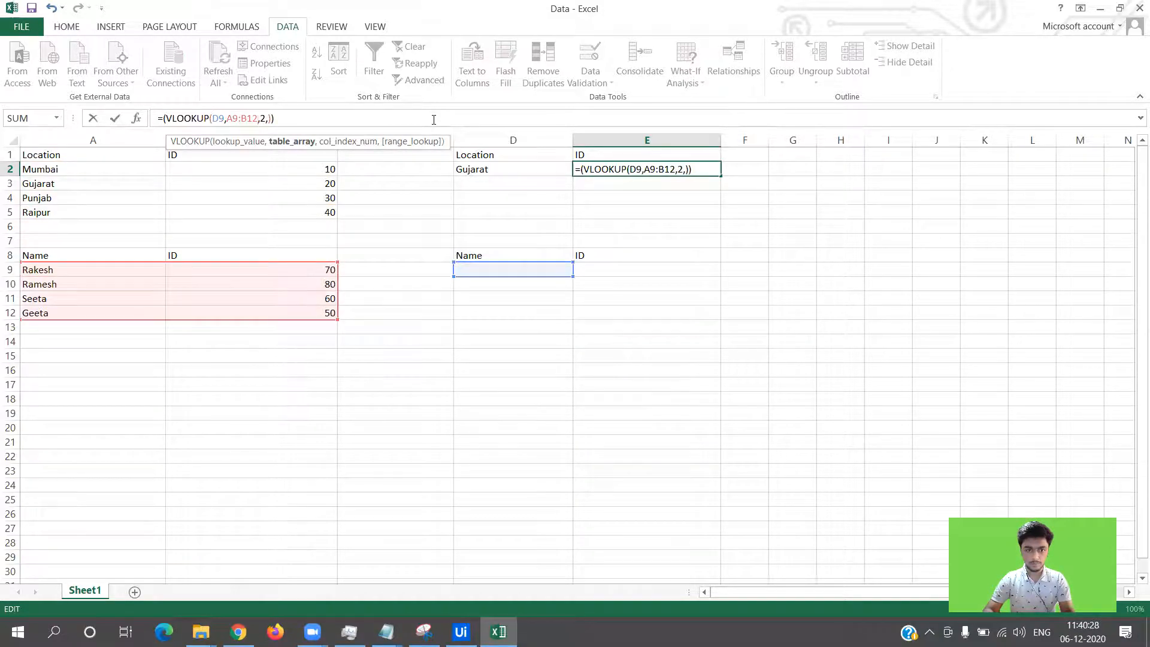
key("Return")
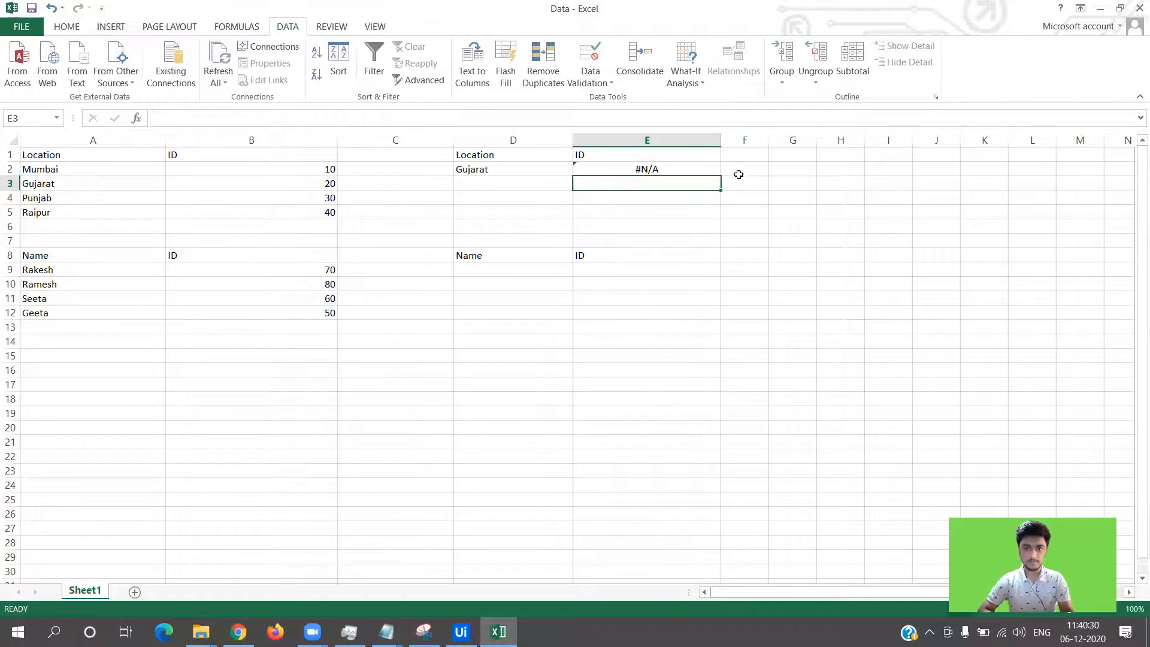
left_click(667, 169)
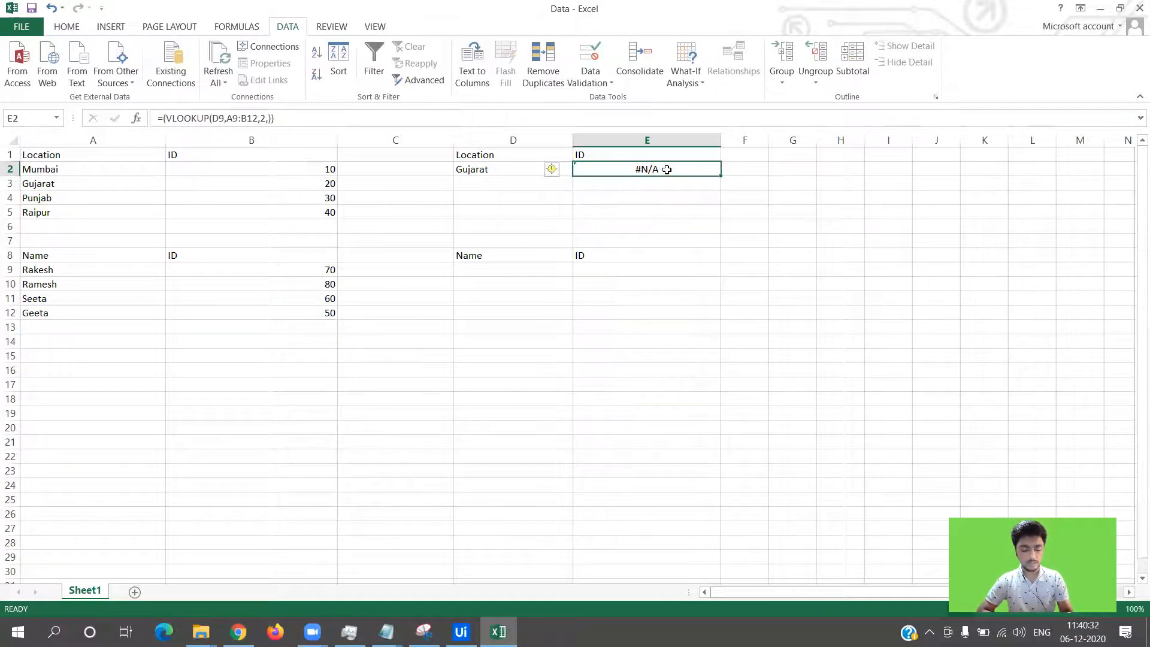
key("ctrl+z")
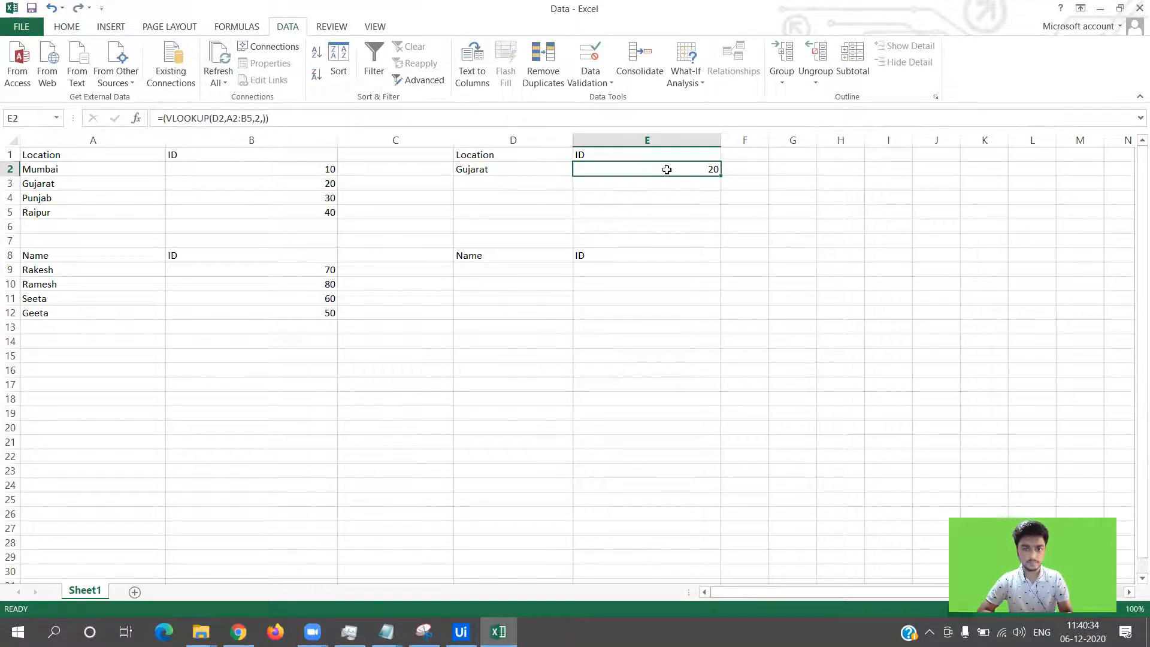
Enter the formula =(VLOOKUP(D9,A9:B12,2,)) in E9 to look up the ID for the chosen name.
left_click(640, 270)
type("=()")
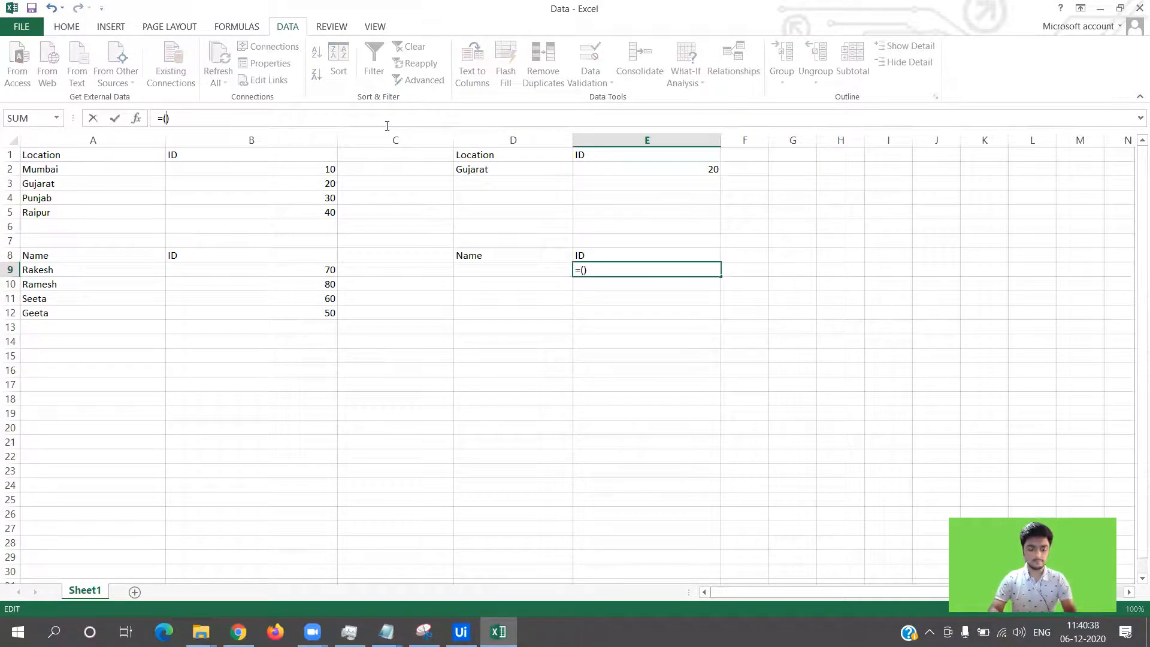
type("VLo")
key("BackSpace")
type("OOKUP")
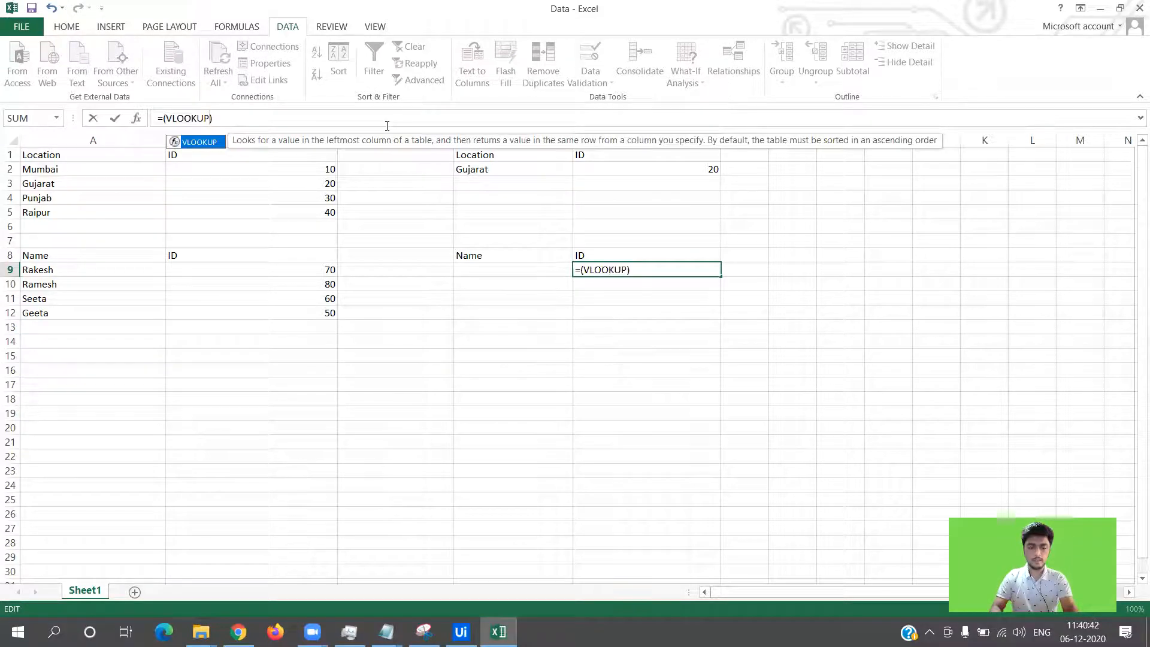
type("()")
key("Left")
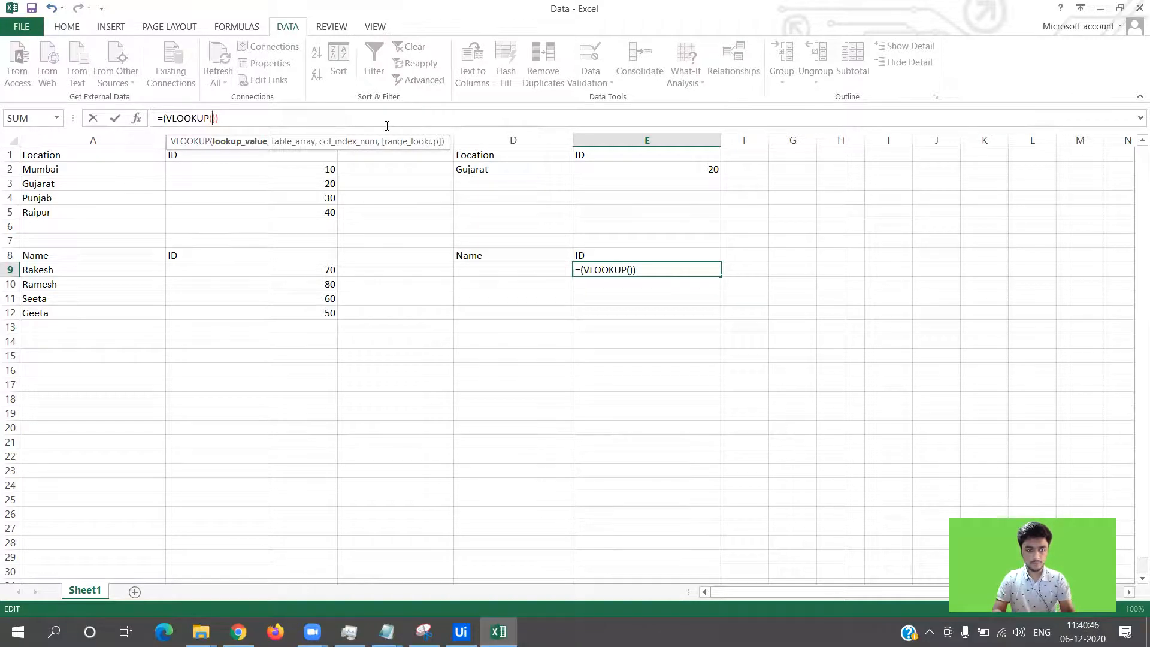
type("D")
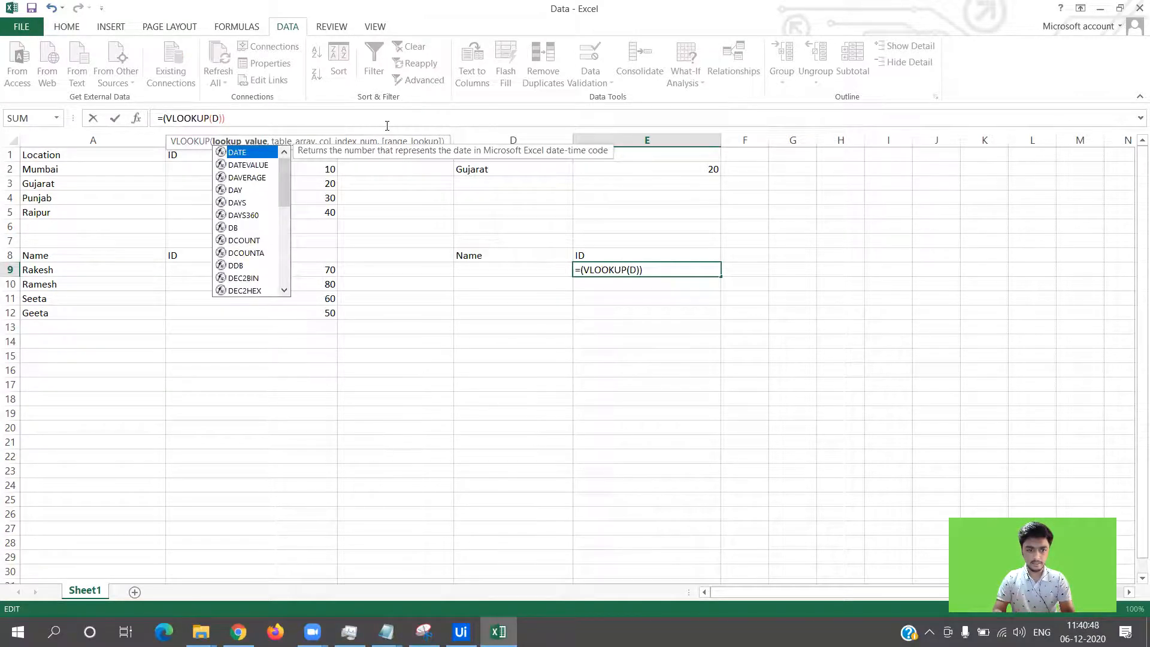
type("9,")
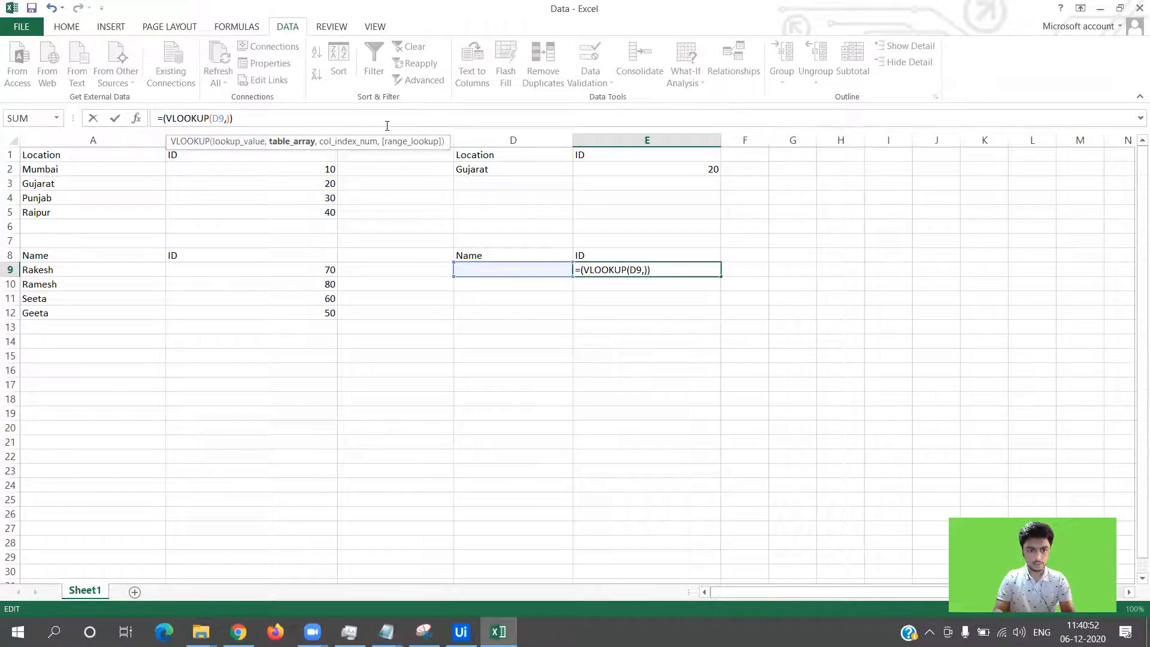
type("A")
type("9")
type(":")
type("B12")
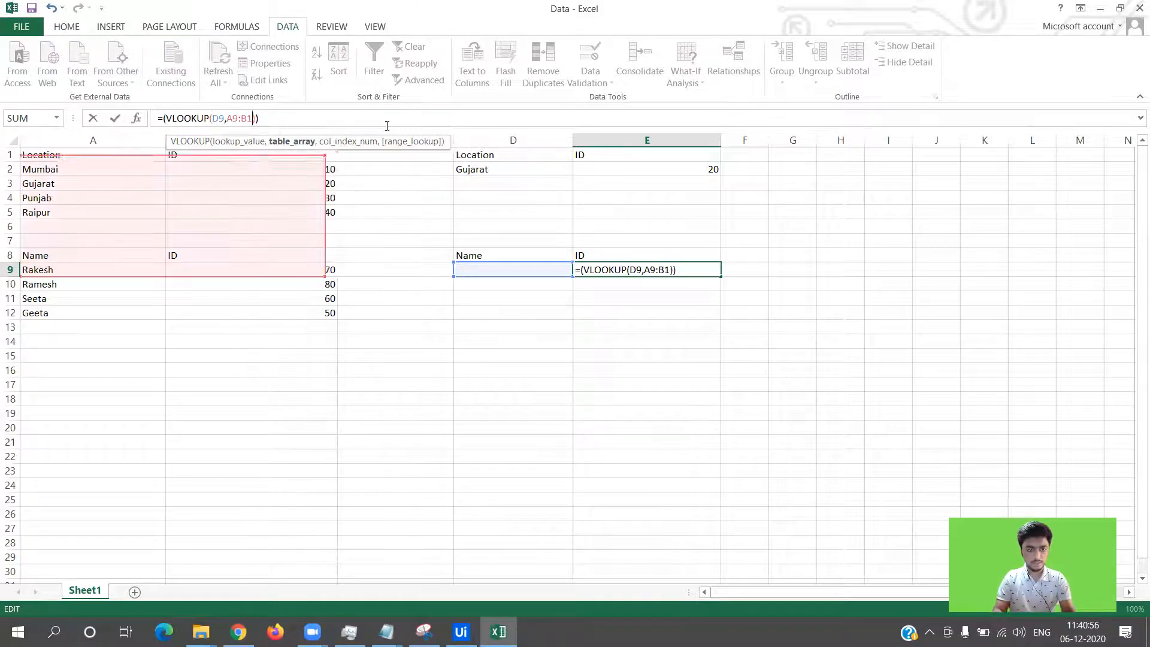
type(",2,")
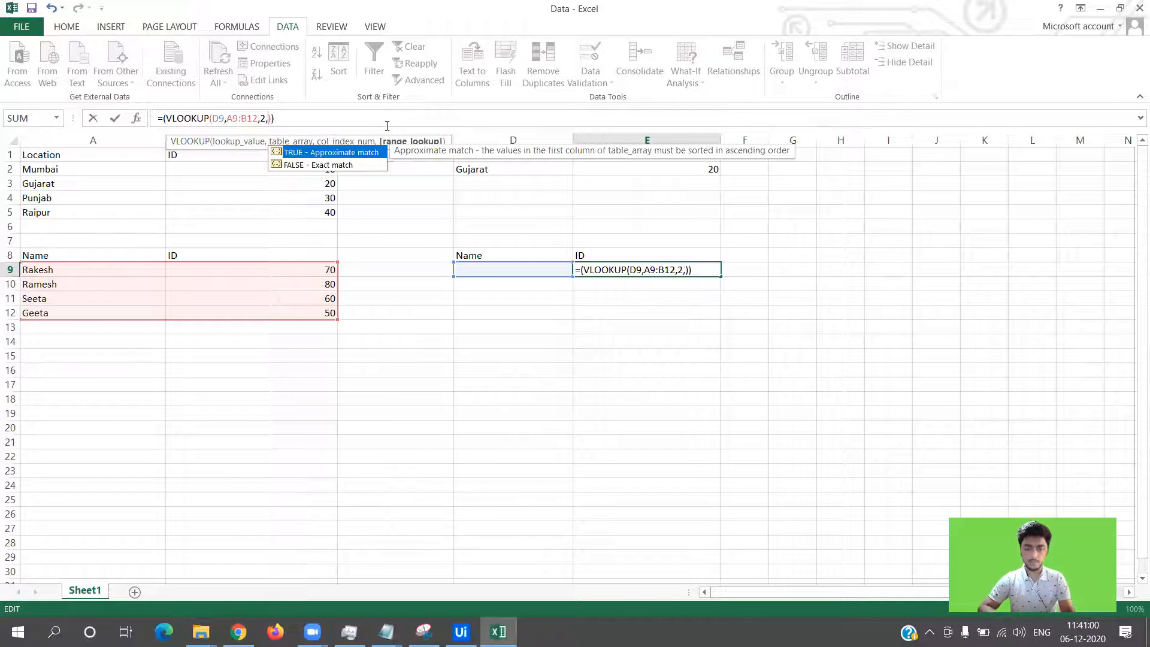
key("Return")
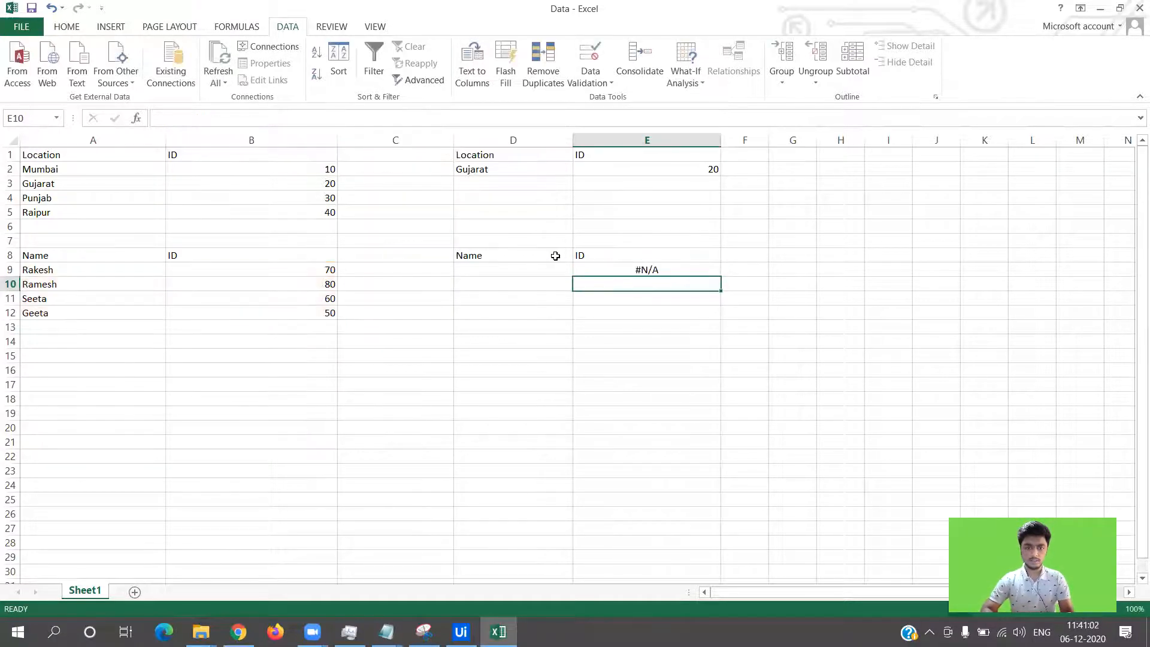
Test the name dropdown in D9 by choosing the second, third and last entries in turn.
left_click(555, 339)
left_click(532, 271)
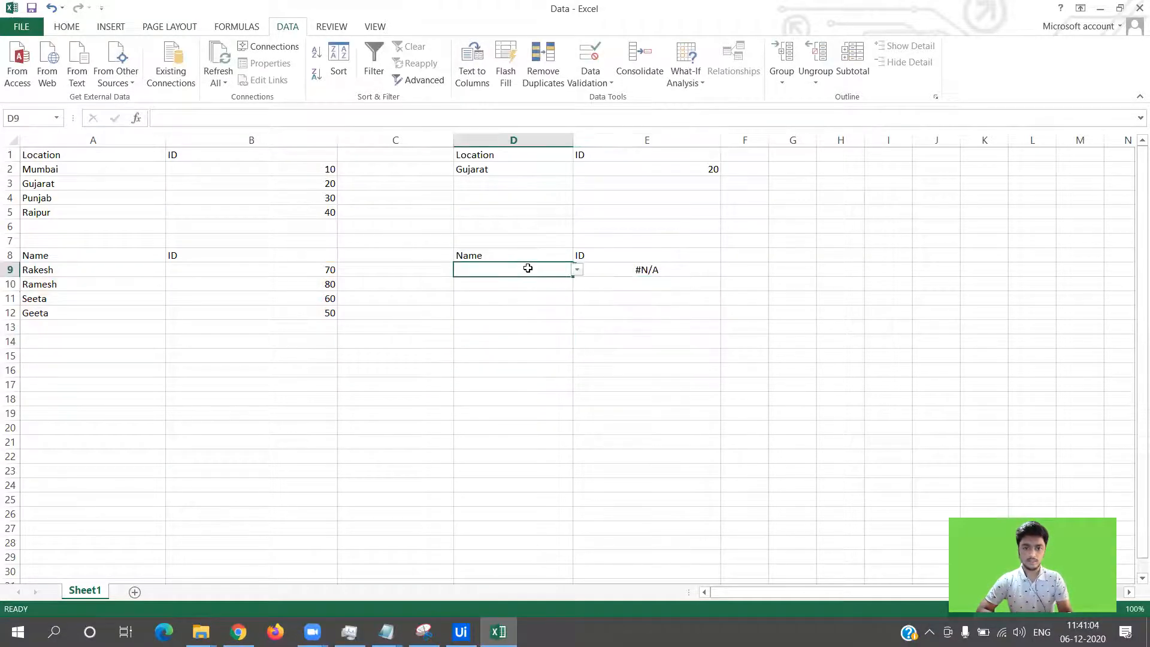
left_click(577, 270)
left_click(547, 287)
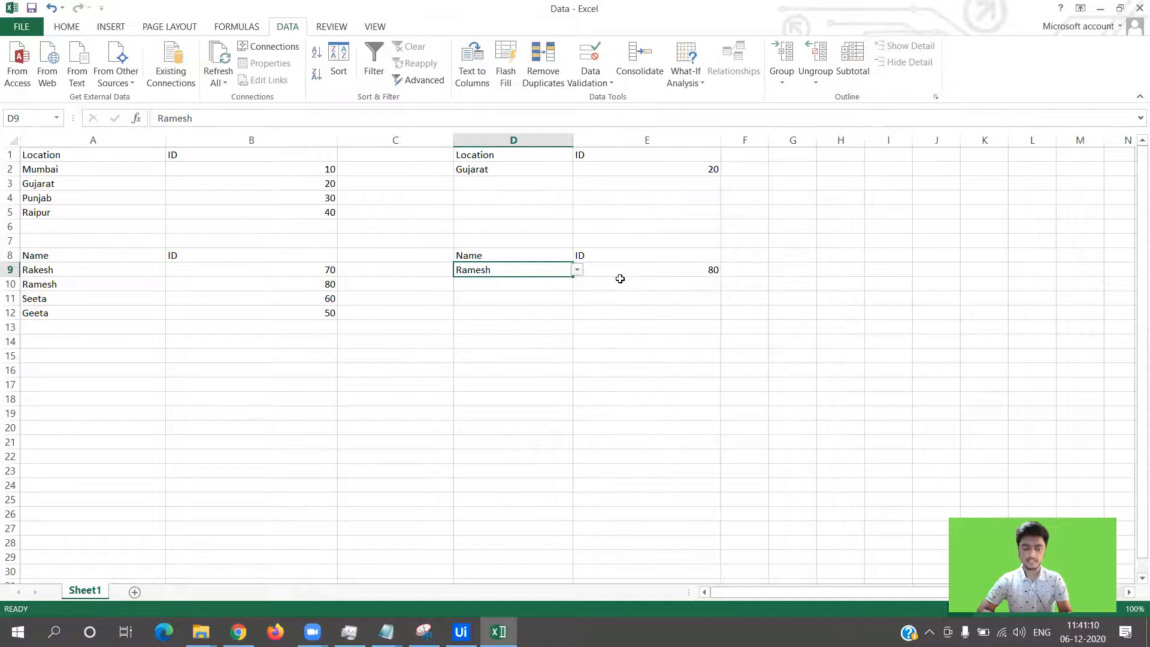
left_click(577, 270)
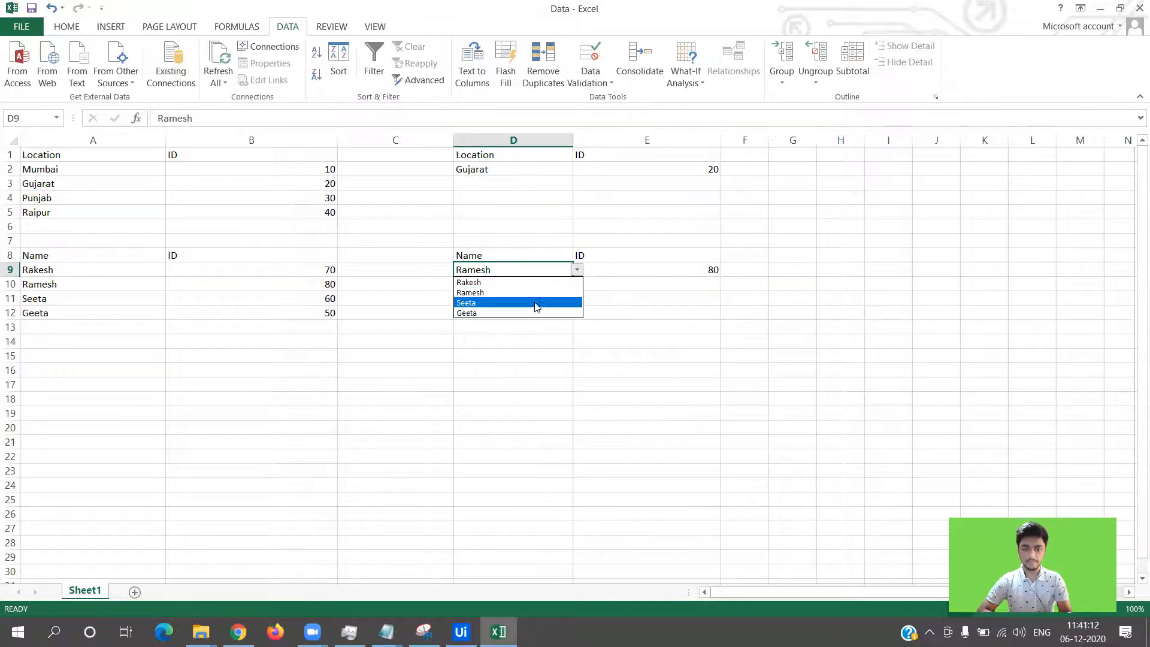
left_click(533, 305)
left_click(577, 269)
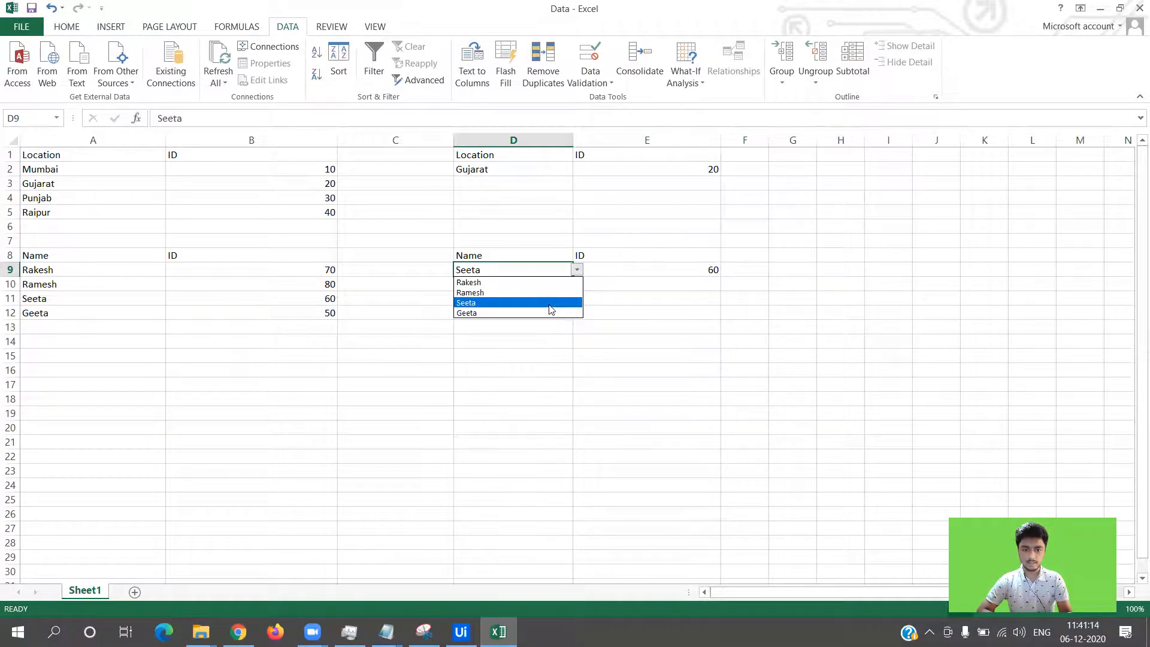
left_click(524, 314)
left_click(523, 318)
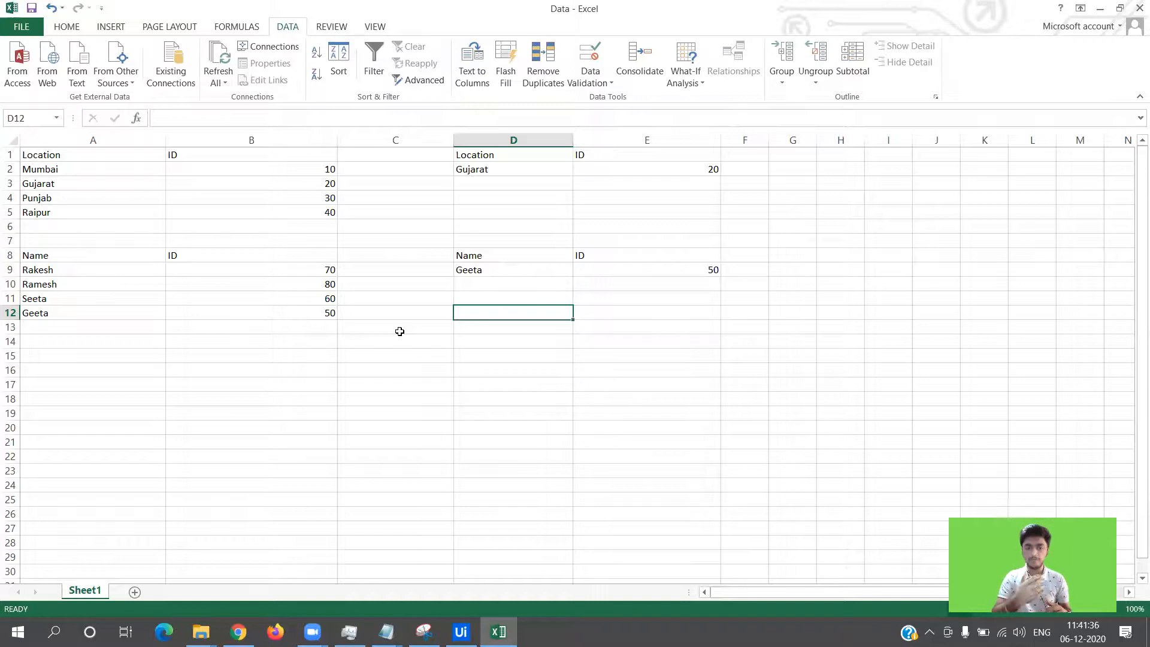
left_click(492, 255)
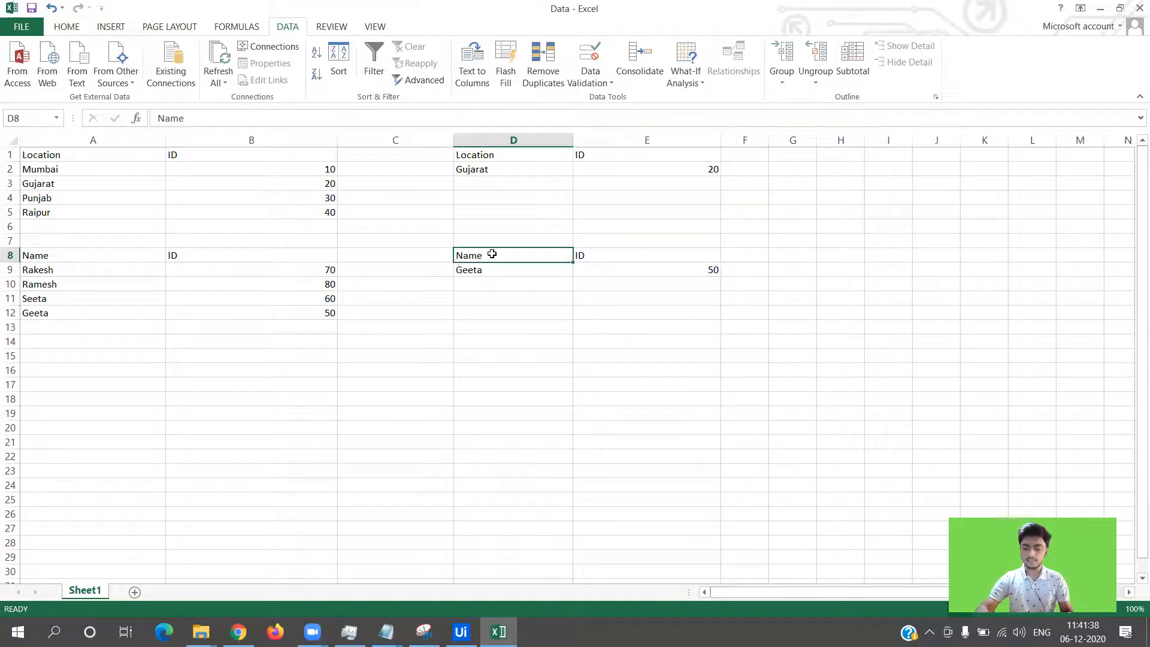
key("shift+Right")
key("shift+Down")
left_click(496, 326)
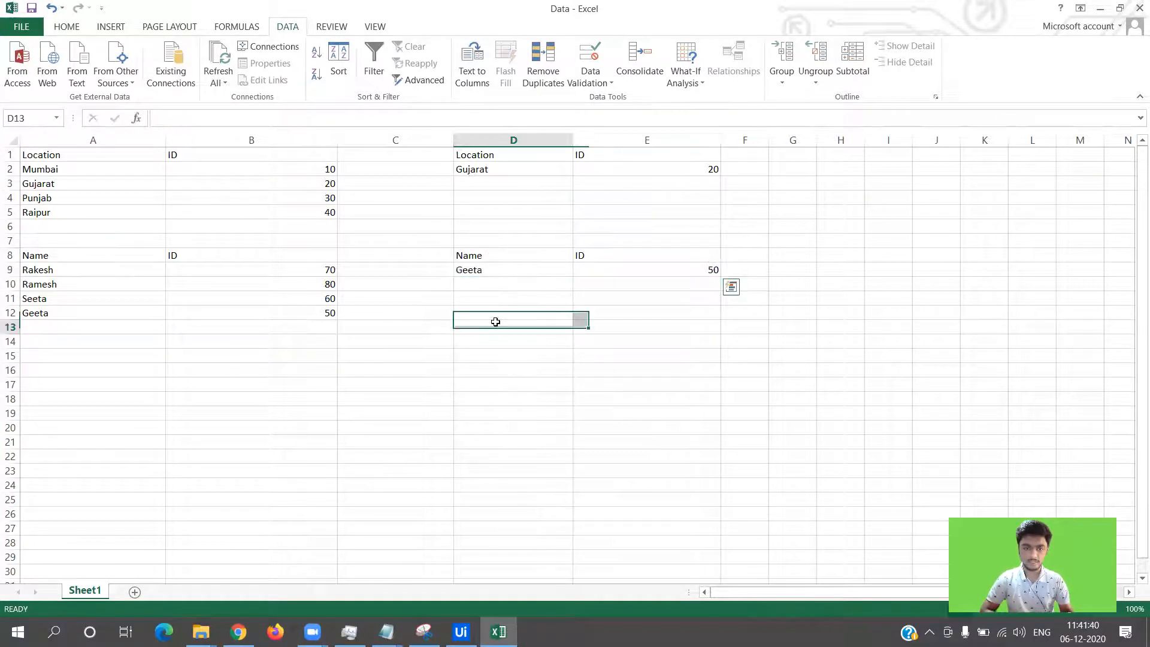
Switch to UiPath Studio, delete the activity inside the Main sequence, and return to the Data workbook.
left_click(498, 632)
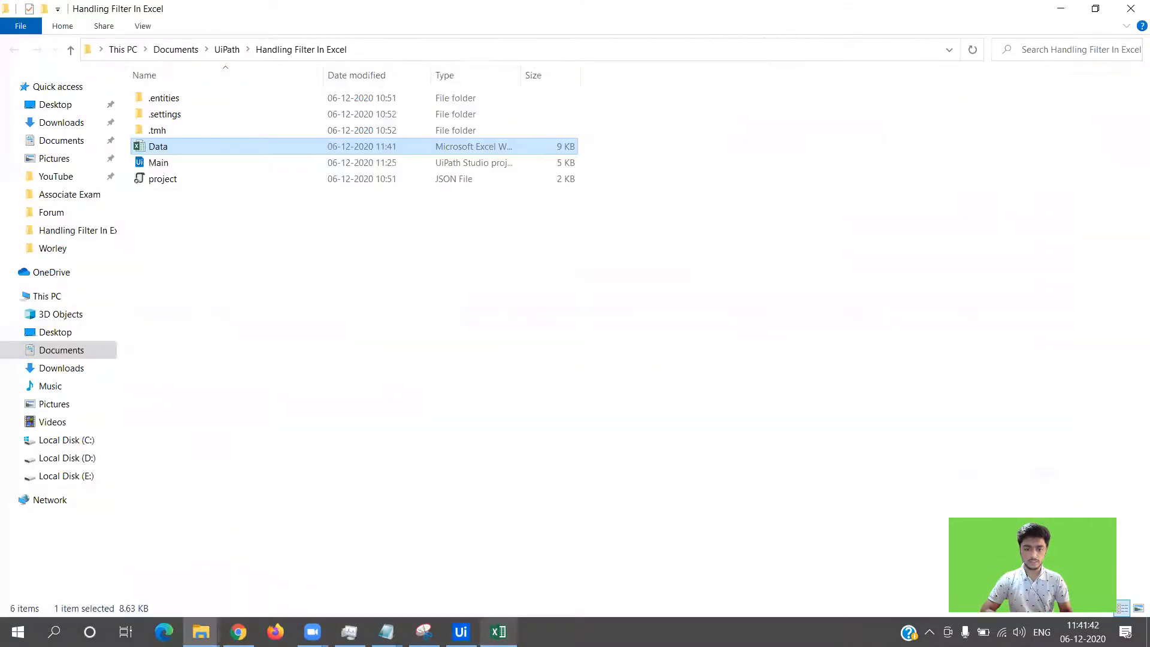
left_click(462, 631)
left_click(659, 359)
key("Delete")
key("alt+Tab")
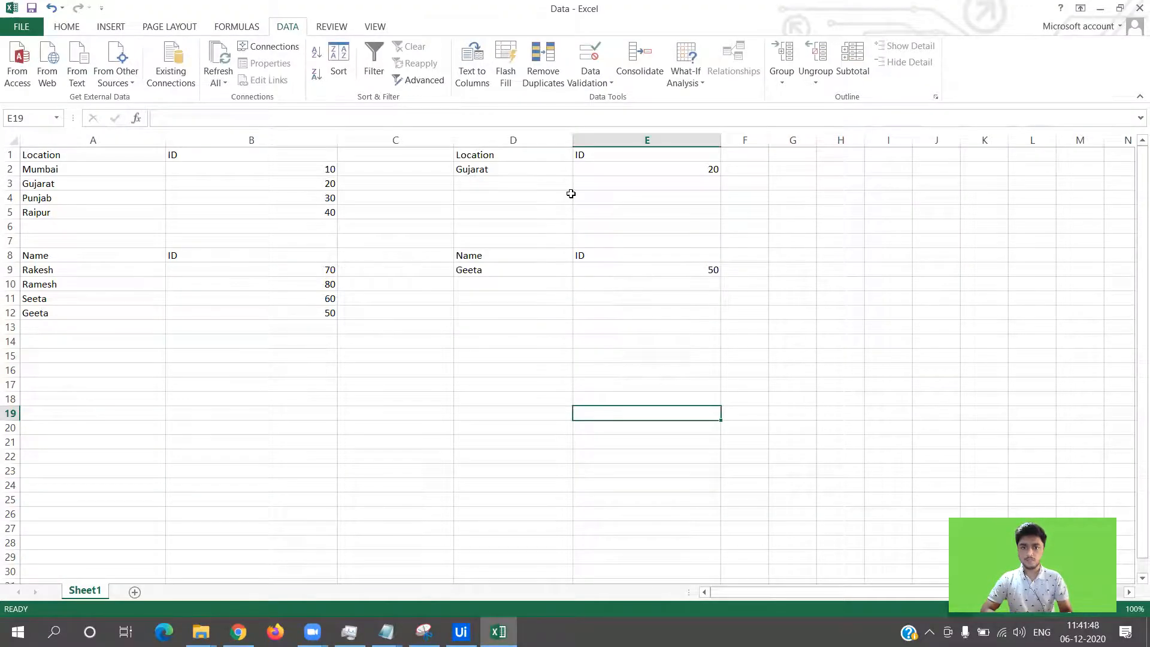
Examine the location dropdown cell D2 and the name dropdown cell D9 in the Data workbook.
left_click(540, 169)
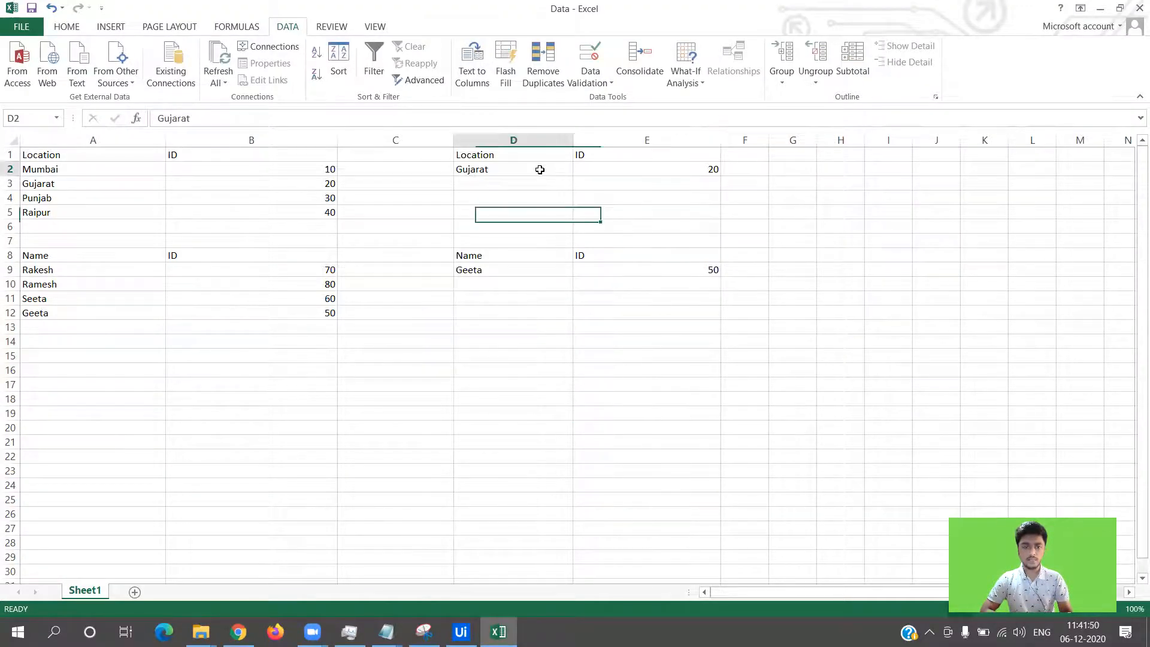
left_click(504, 358)
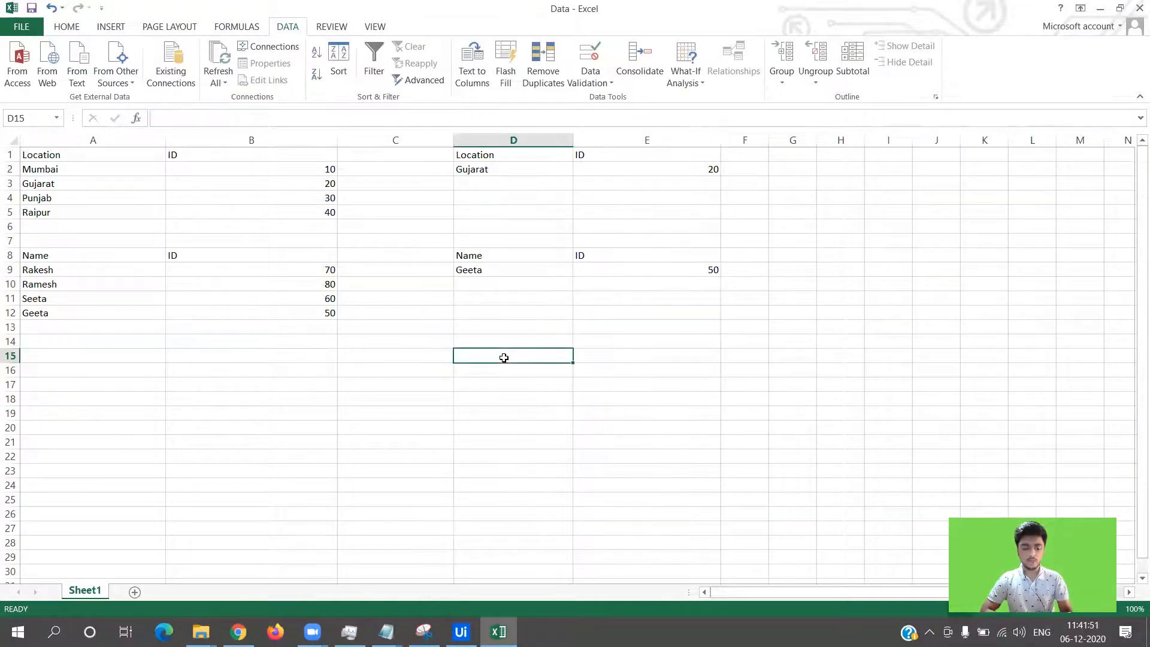
left_click(542, 172)
left_click(502, 270)
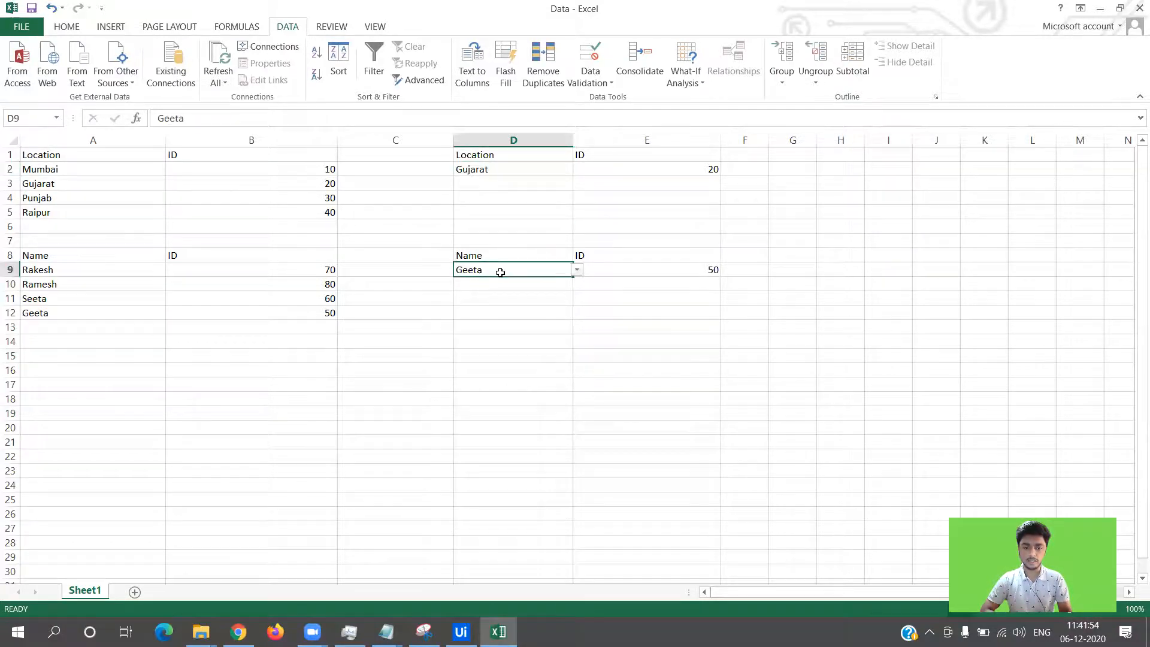
left_click(497, 313)
left_click(497, 169)
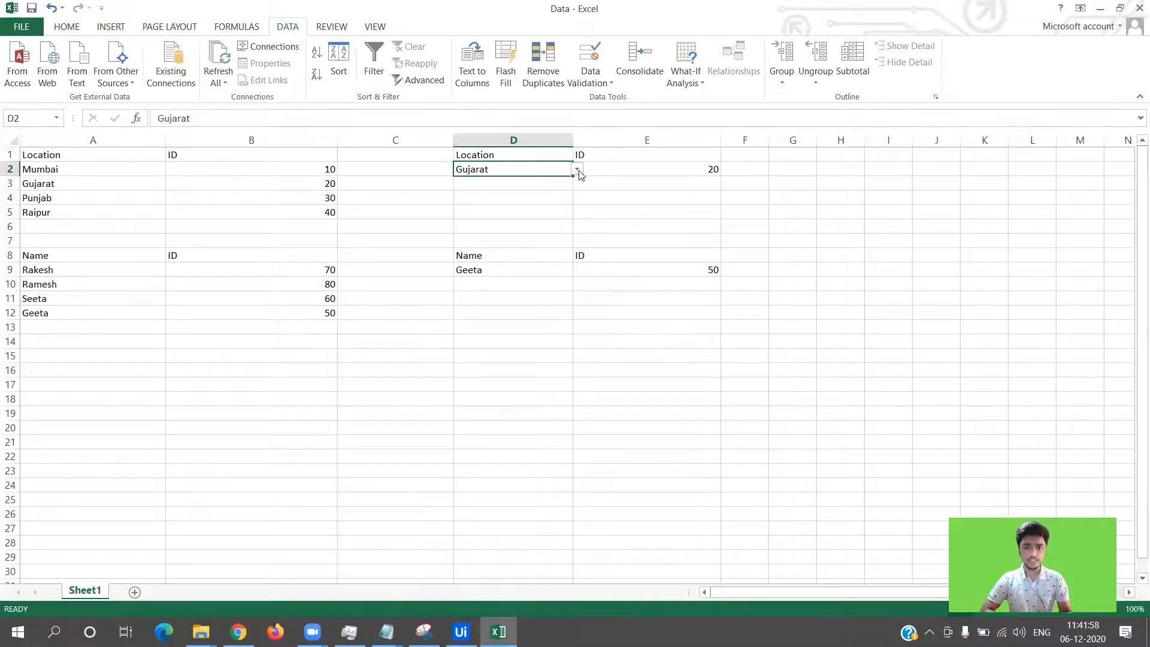
left_click(523, 268)
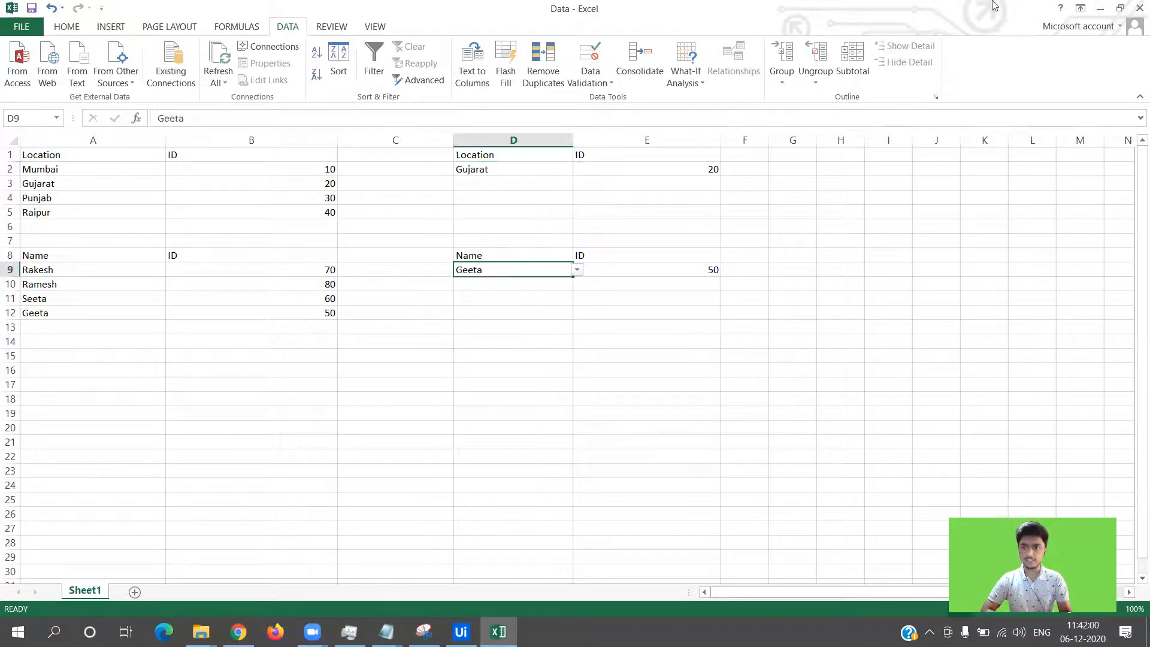
Switch to UiPath Studio and add two Workbook Write Cell activities to the empty Sequence.
left_click(1100, 8)
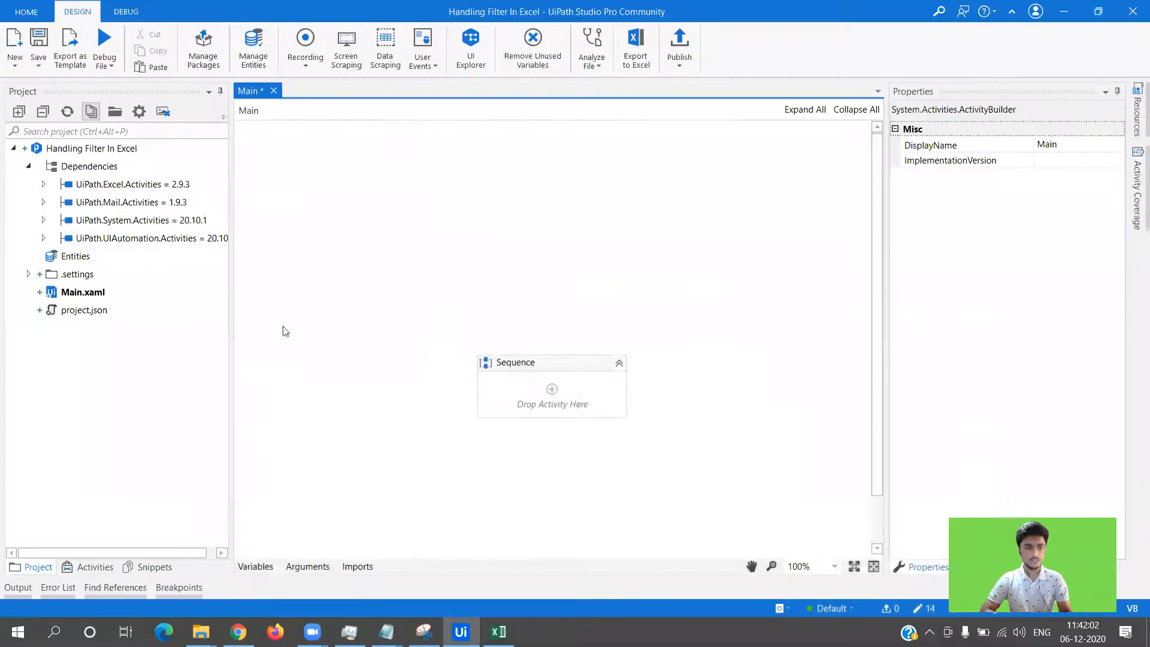
left_click(91, 567)
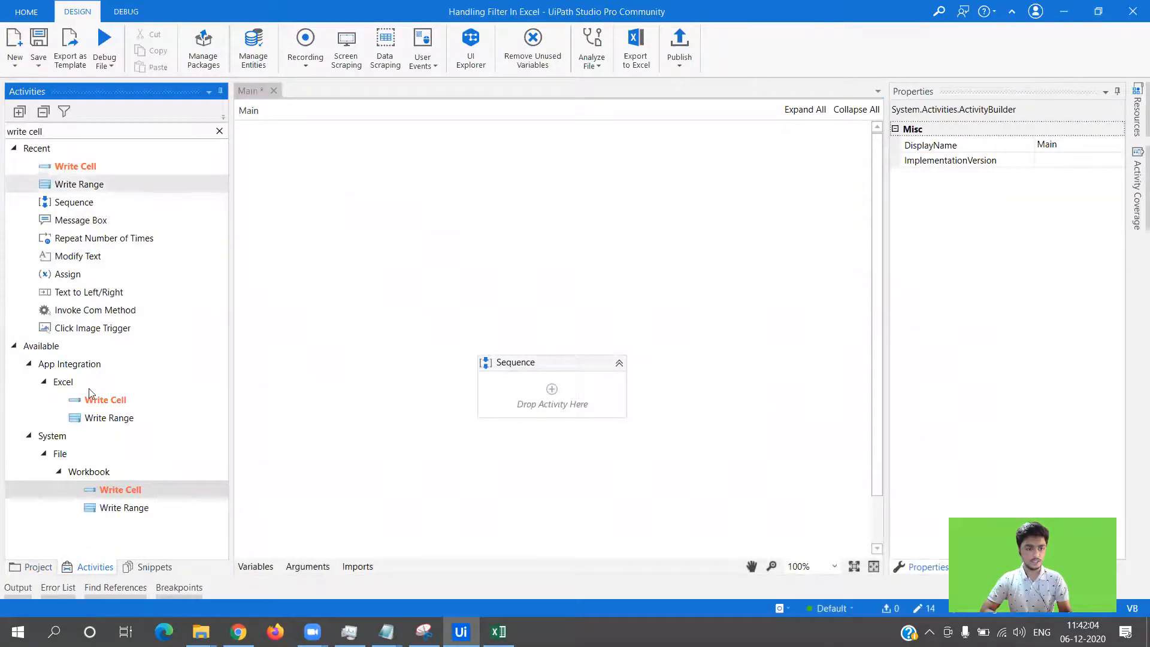
left_click_drag(113, 490, 574, 458)
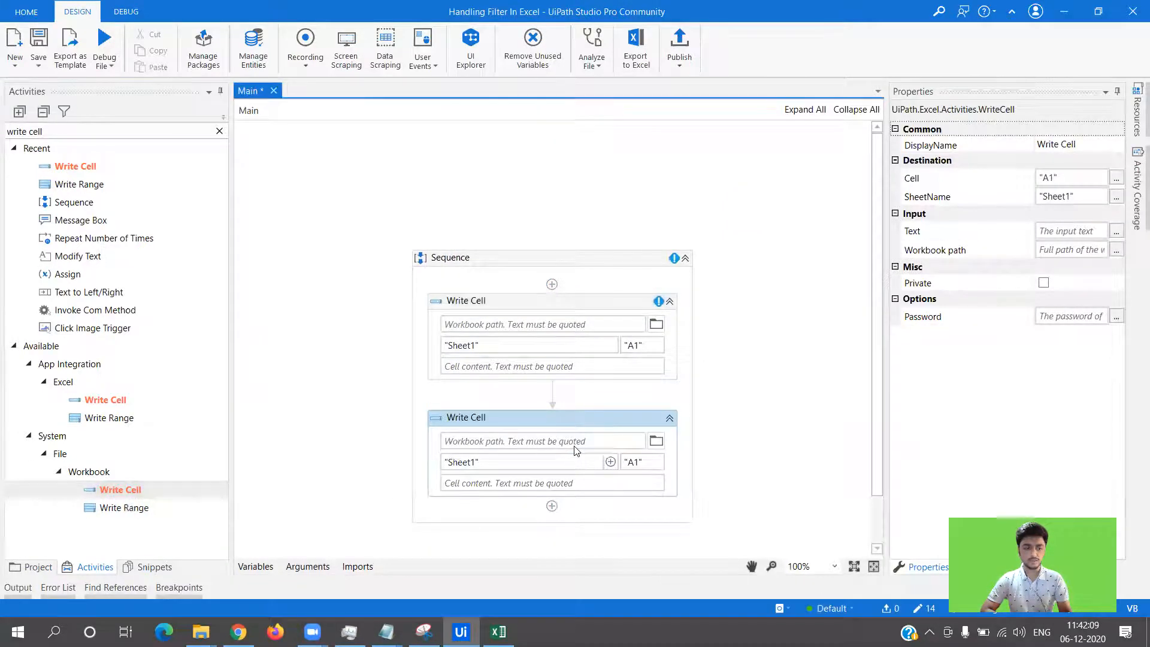
Set the workbook path of both Write Cell activities to the Data.xlsx file in the project folder.
left_click(656, 323)
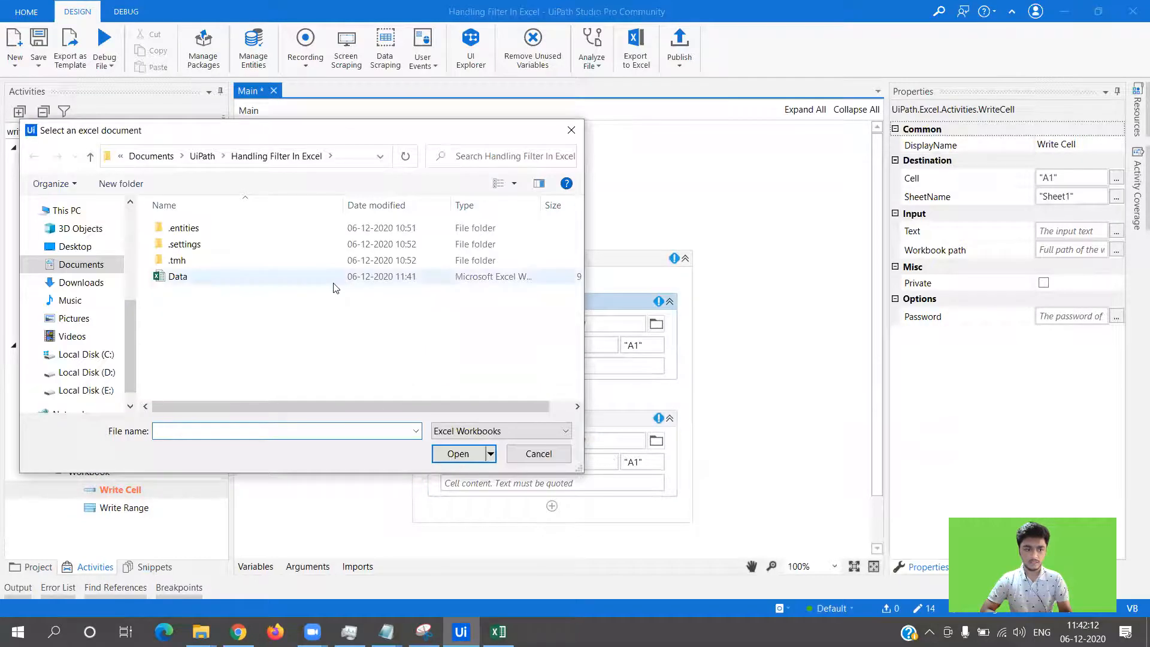
left_click(333, 278)
left_click(454, 457)
left_click(657, 441)
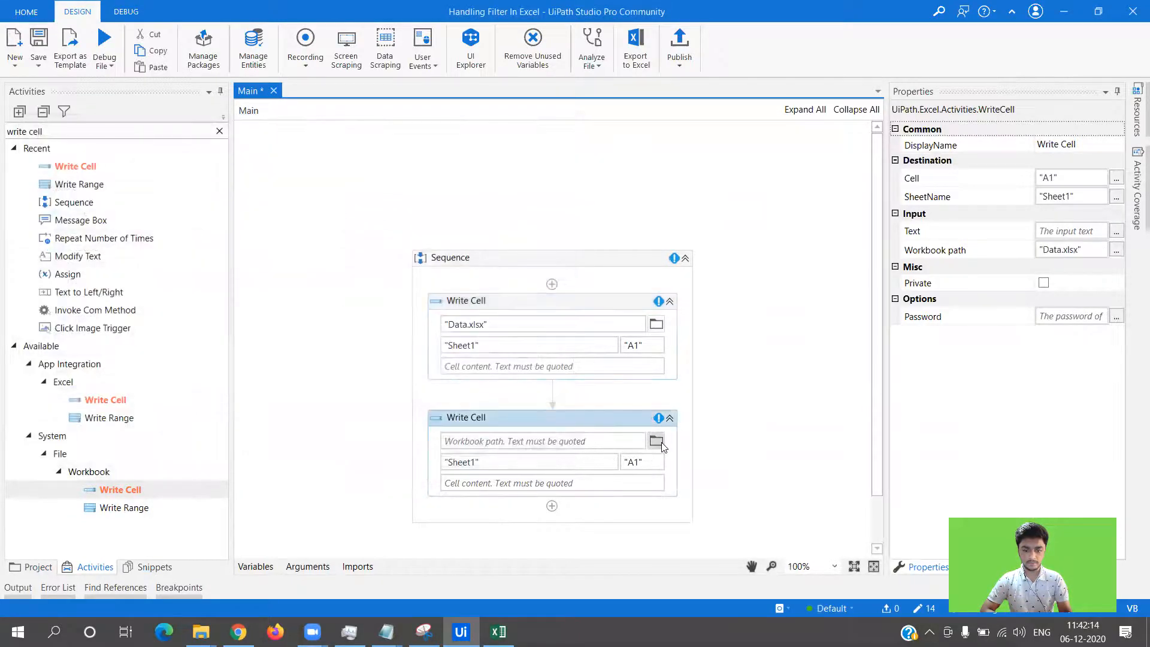
left_click(275, 277)
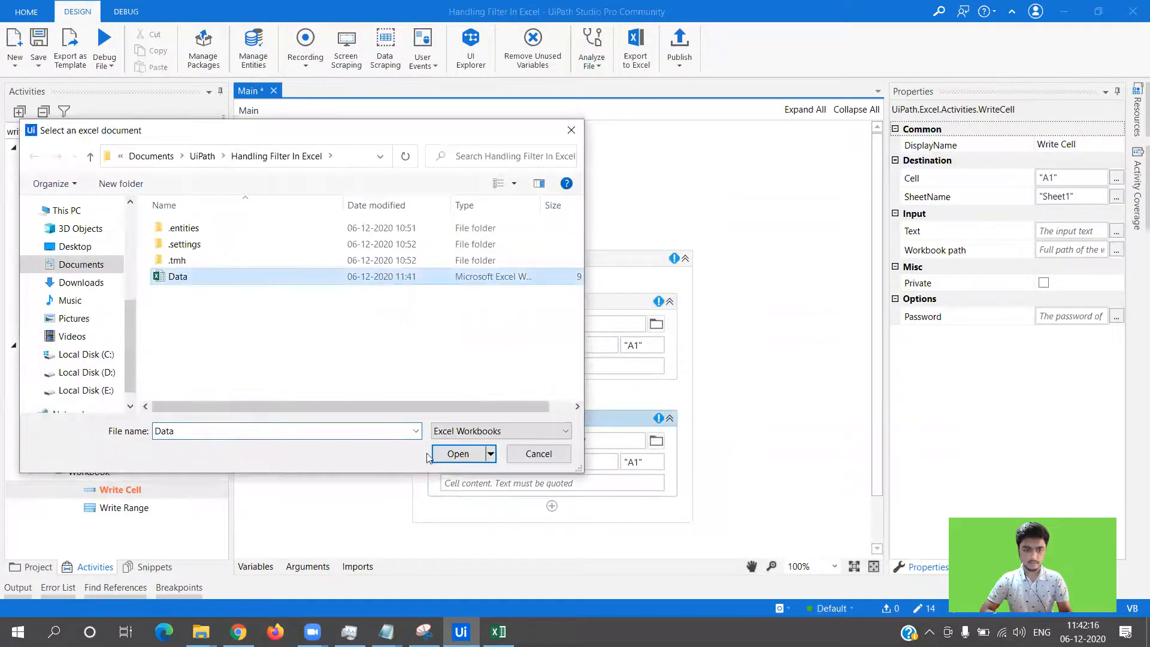
left_click(458, 454)
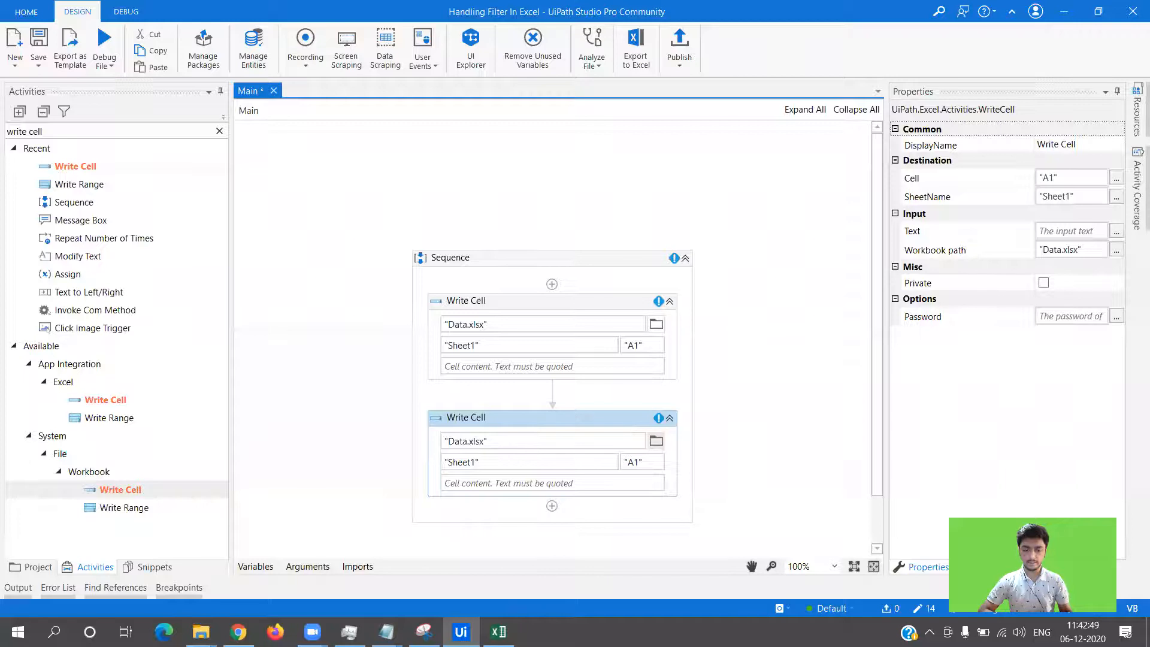
Switch to the Data workbook in Excel and review dropdown cells D2 and D9, lookup cells E2 and E9, and the location choices.
left_click(498, 632)
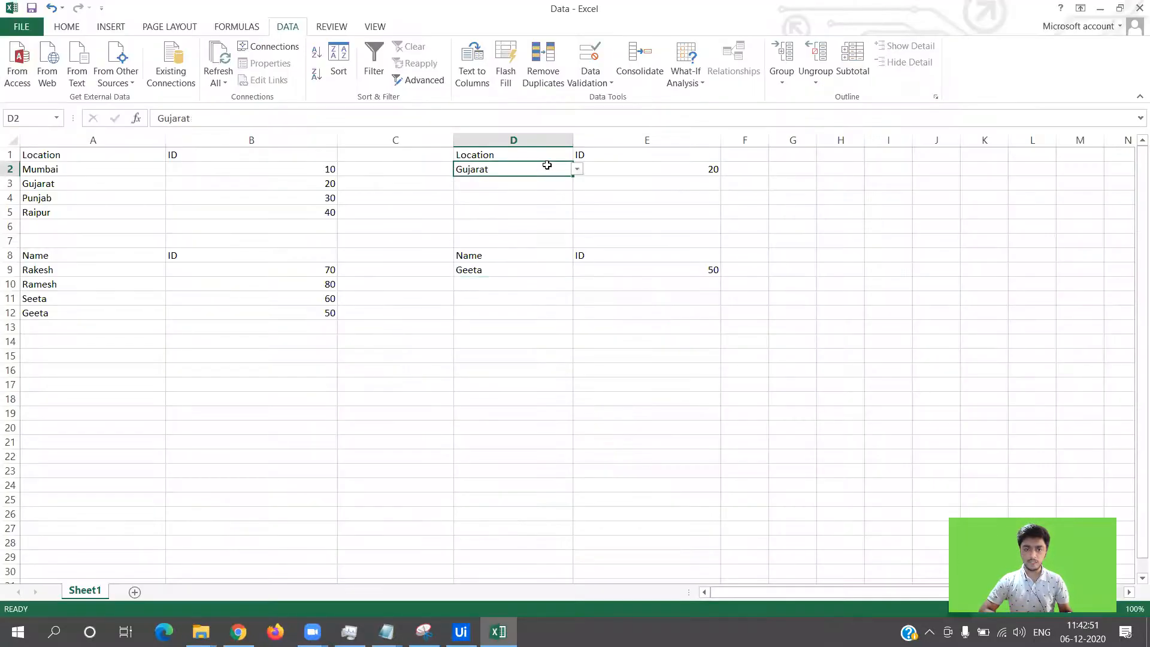
left_click(516, 271)
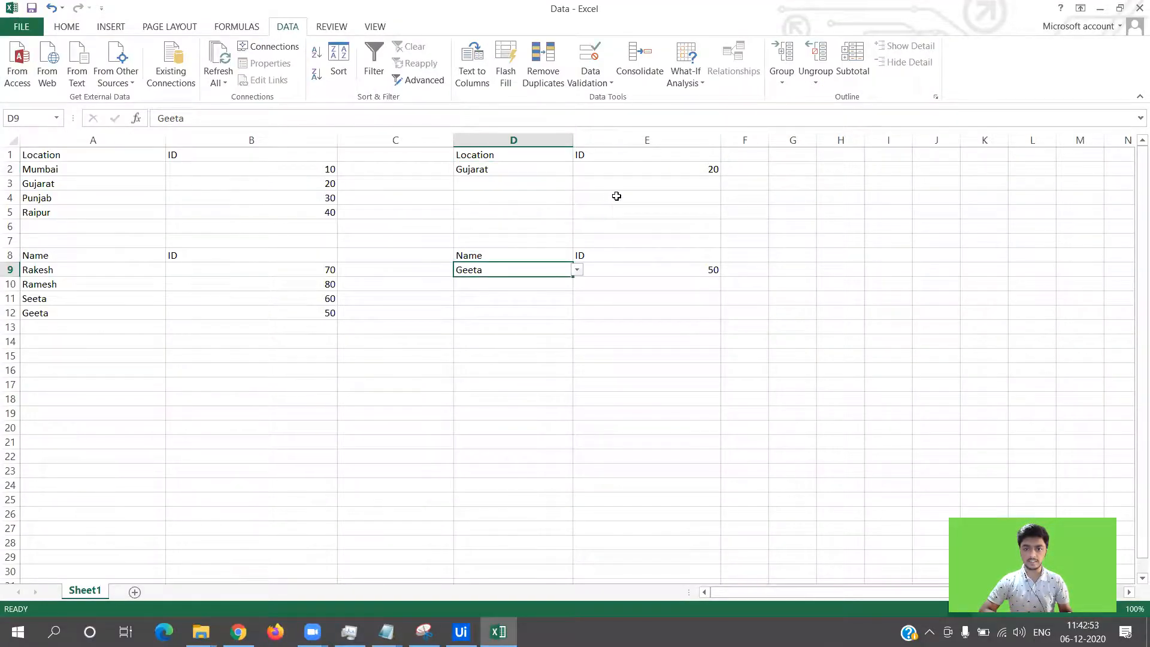
left_click(617, 170)
left_click(606, 272)
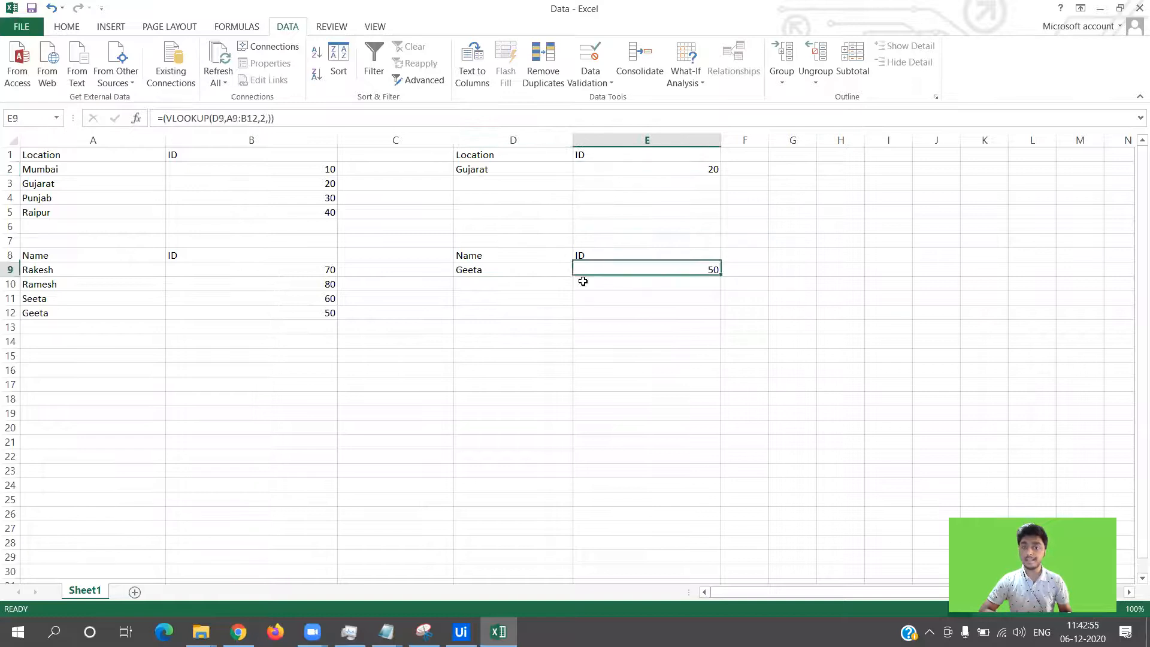
left_click(520, 282)
left_click(503, 165)
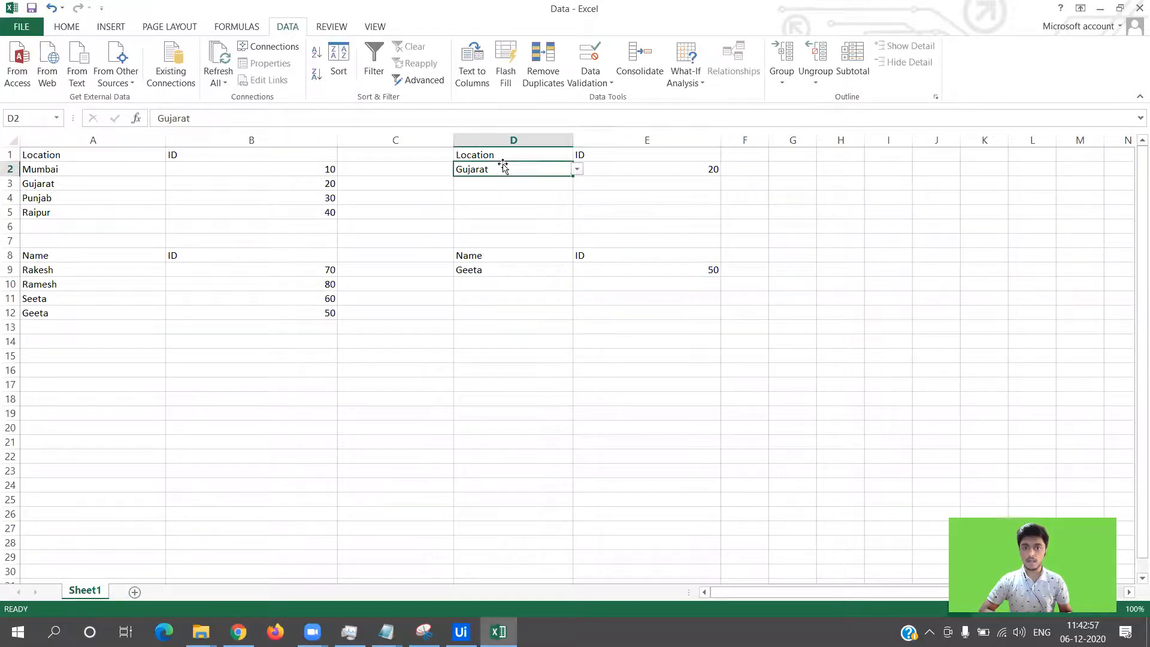
left_click(577, 170)
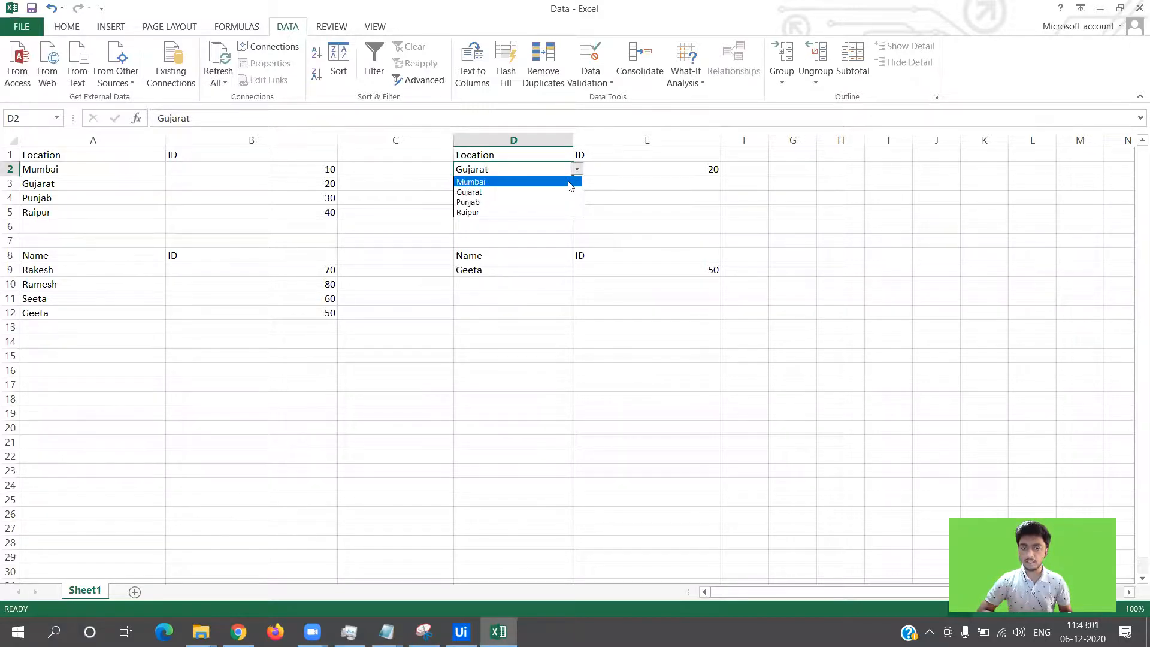
left_click(649, 198)
left_click(540, 198)
left_click(512, 165)
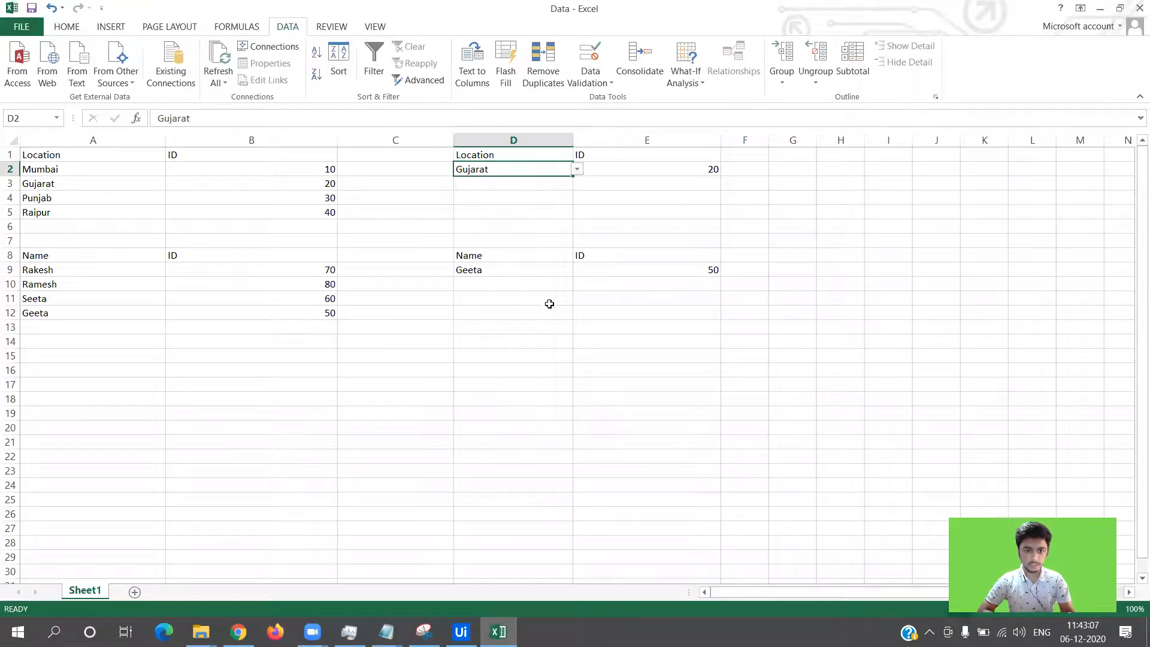
Switch to UiPath Studio and set the target cell of the first Write Cell activity to "D2".
left_click(527, 269)
key("alt+Tab")
left_click(633, 347)
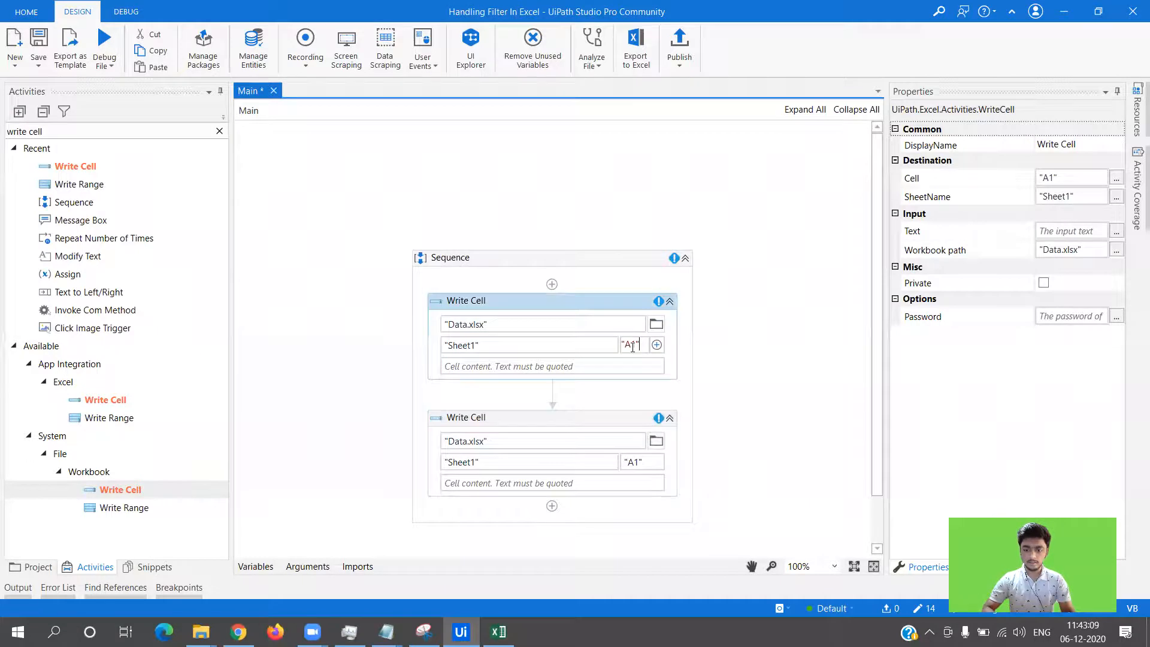
key("shift+Left")
key("shift+Left")
type("D9")
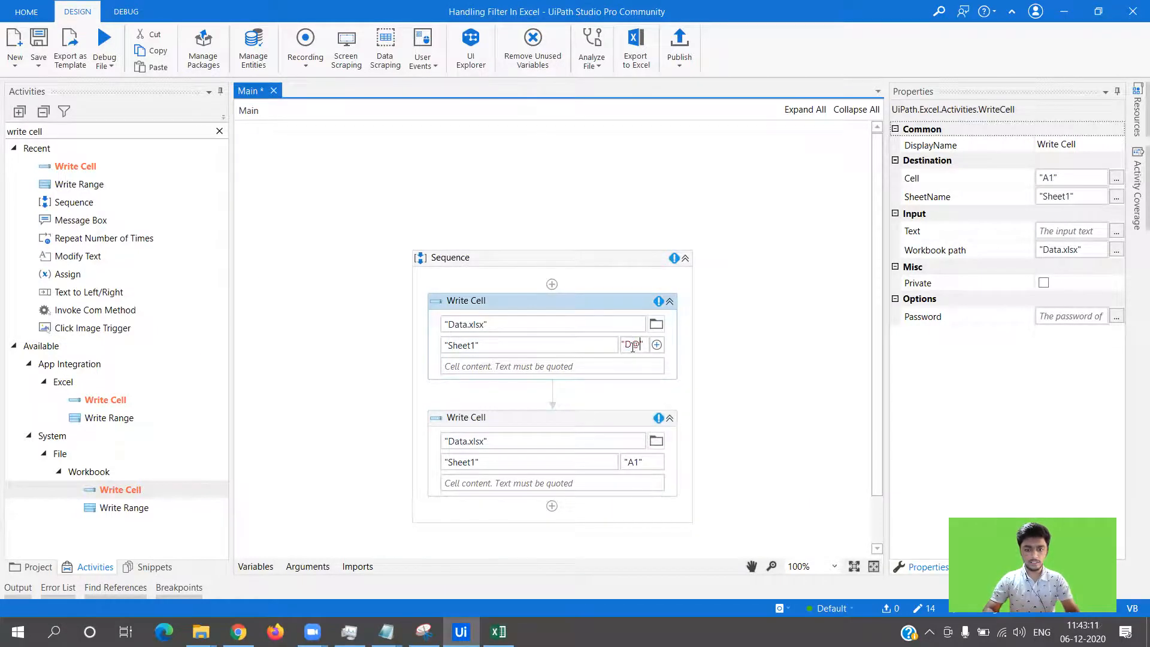
Set the target cell of the second Write Cell activity to "D9".
left_click(631, 462)
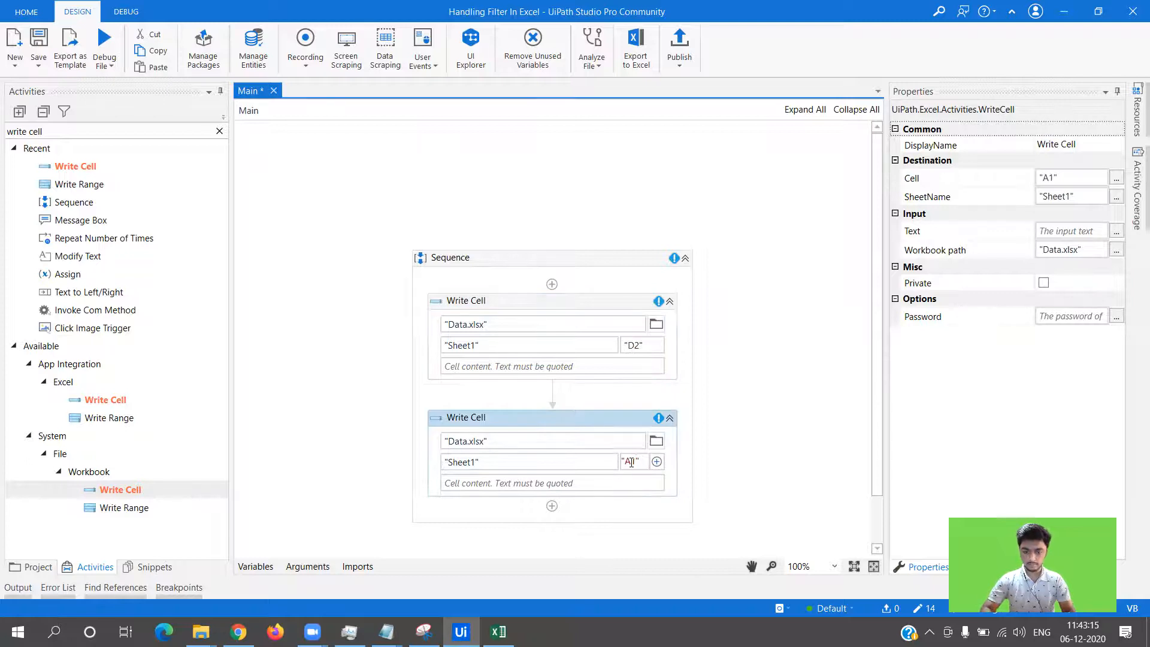
key("shift+Left")
key("shift+Left")
type("D")
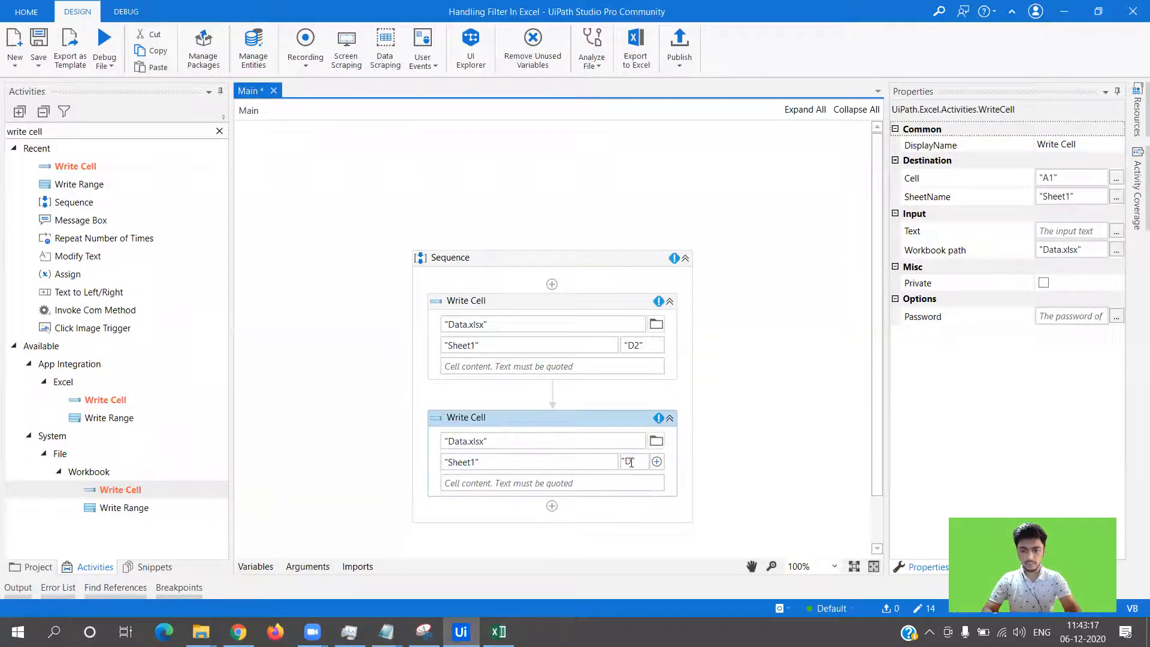
type("9")
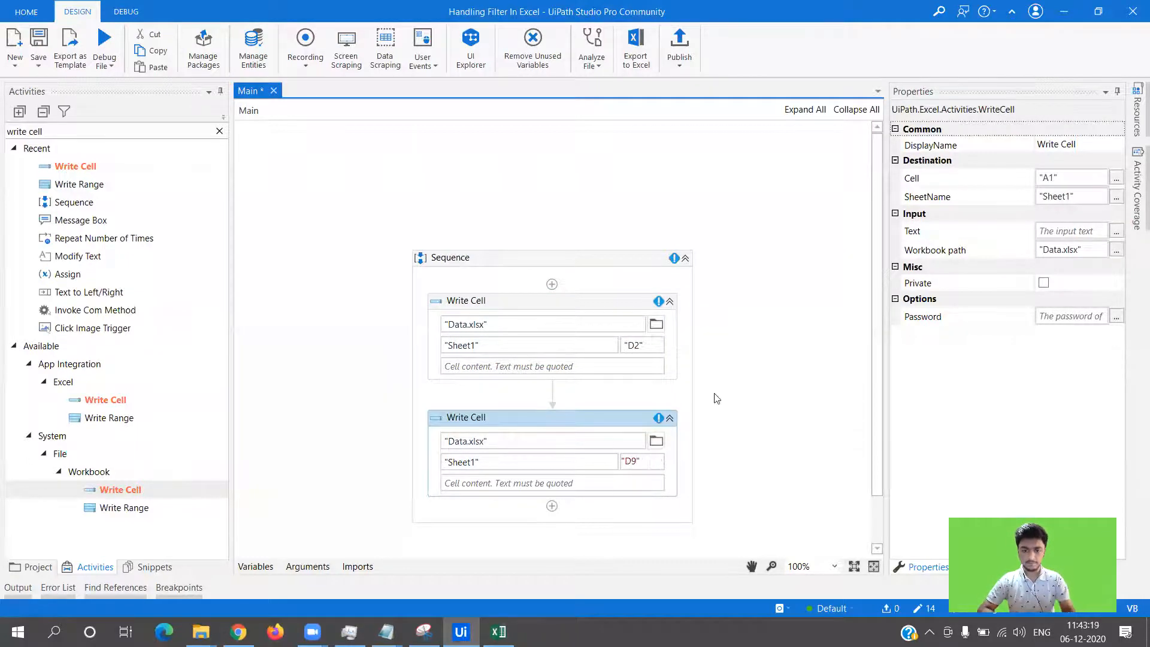
Set the cell content to "Mumbai" for D2 and to the quoted second name of the name list for D9, and save the workflow.
left_click(459, 365)
type("\"Mumbai")
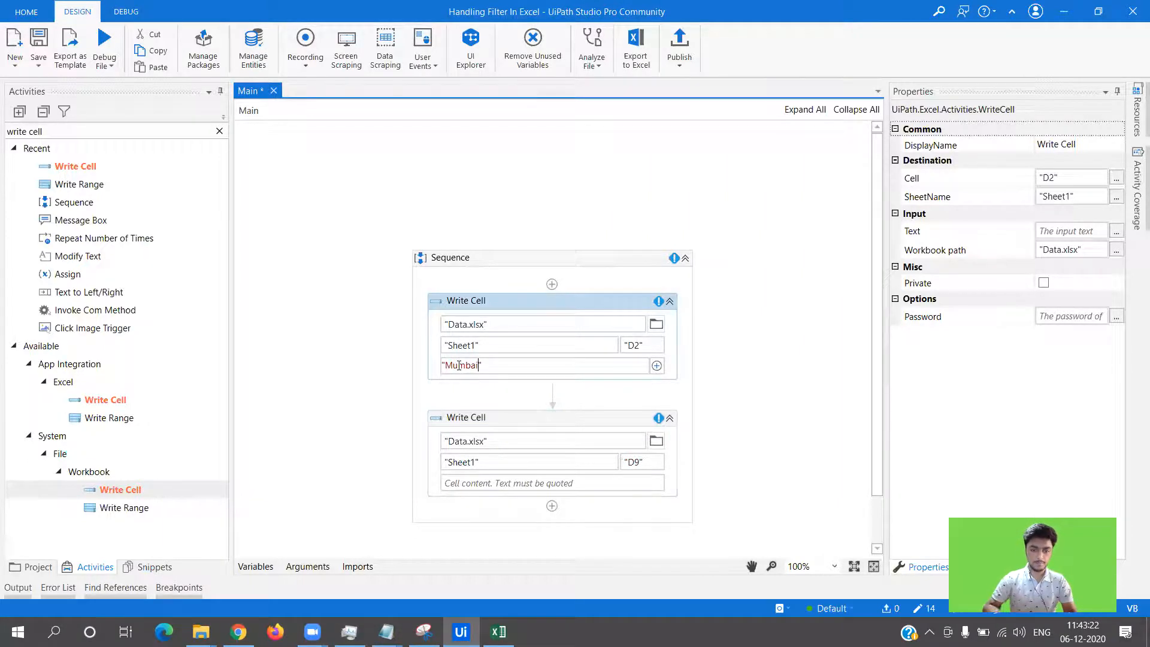
left_click(467, 484)
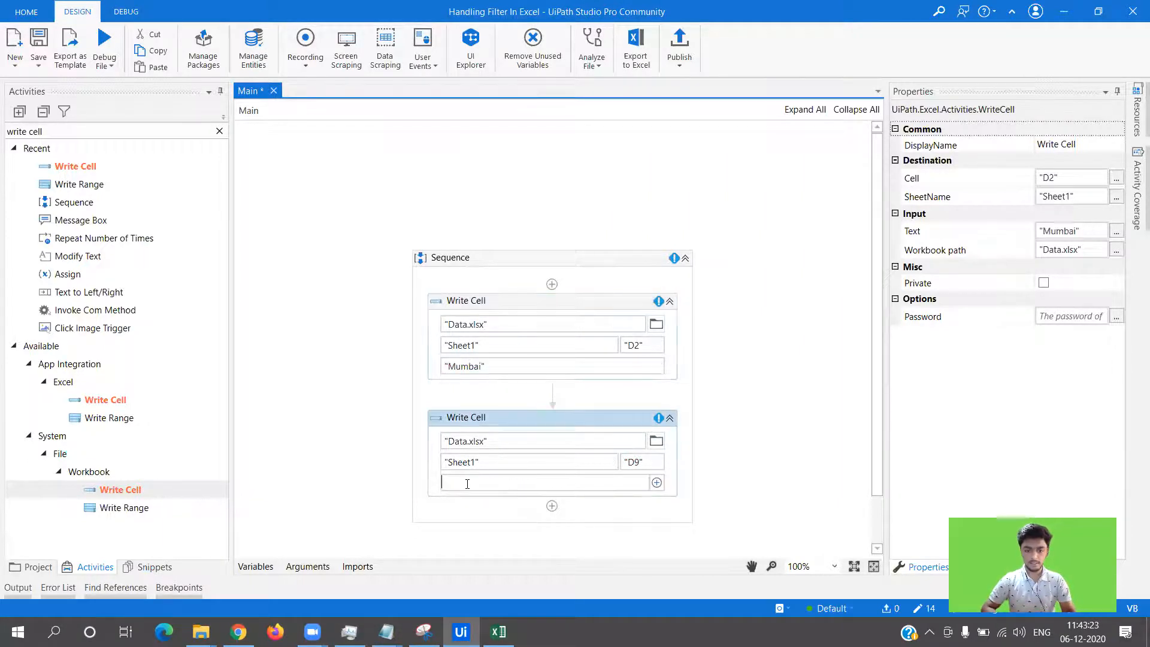
type("\"Ramesh")
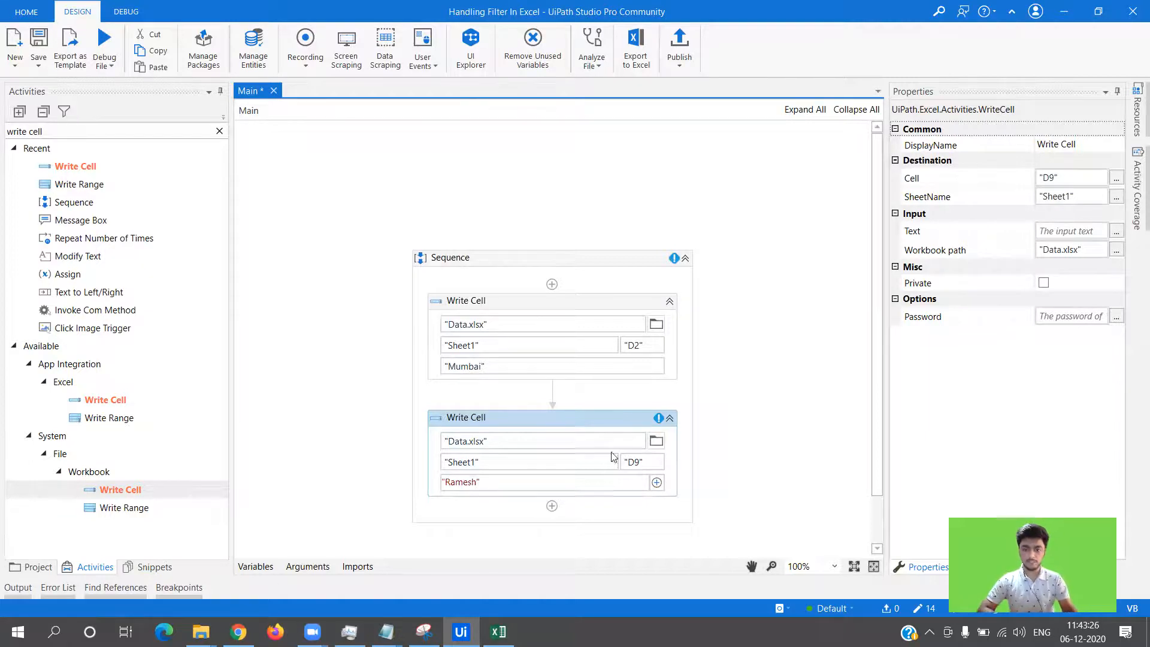
left_click(778, 363)
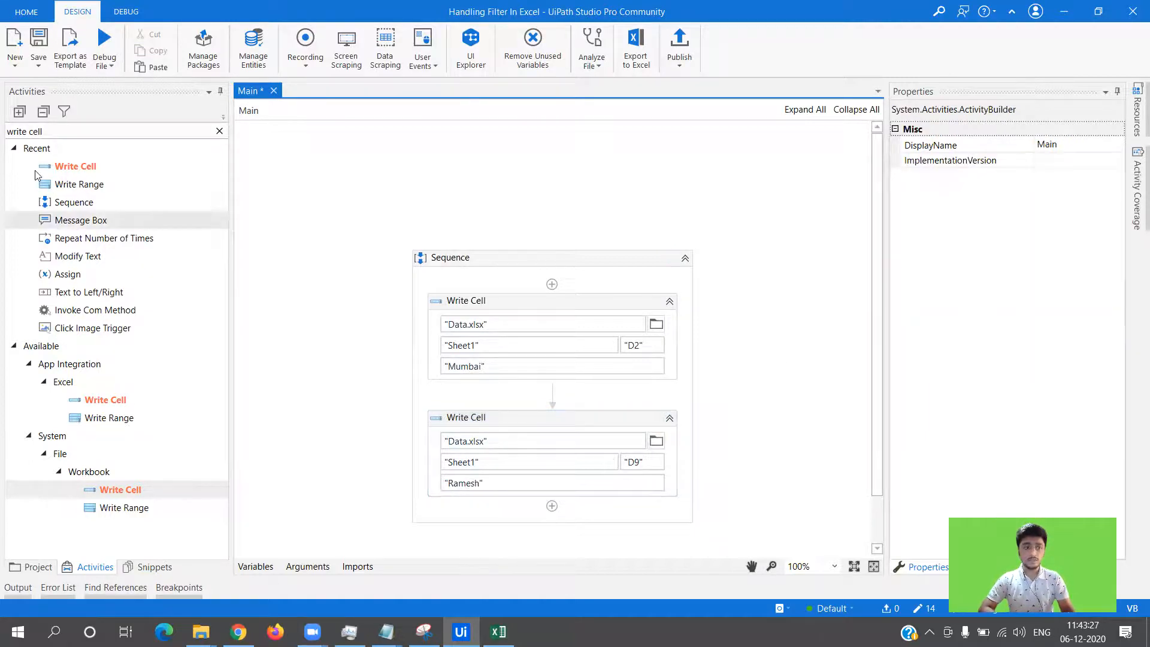
left_click(37, 39)
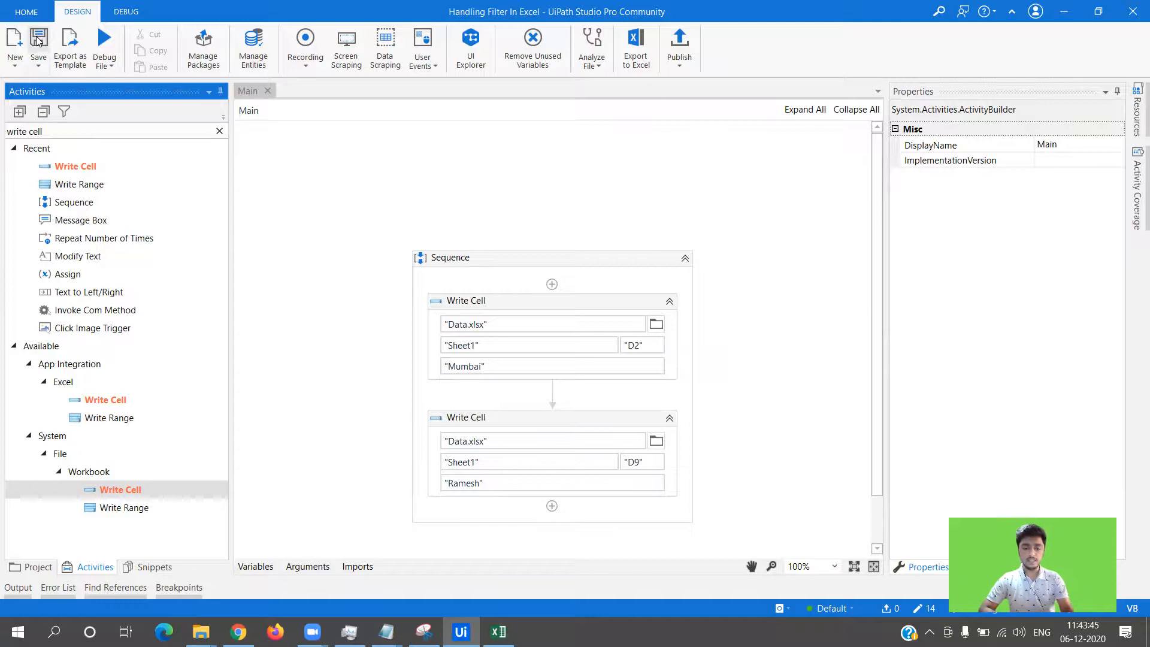
Close the Data workbook in Excel and run the workflow file in UiPath Studio.
key("alt+Tab")
left_click(445, 365)
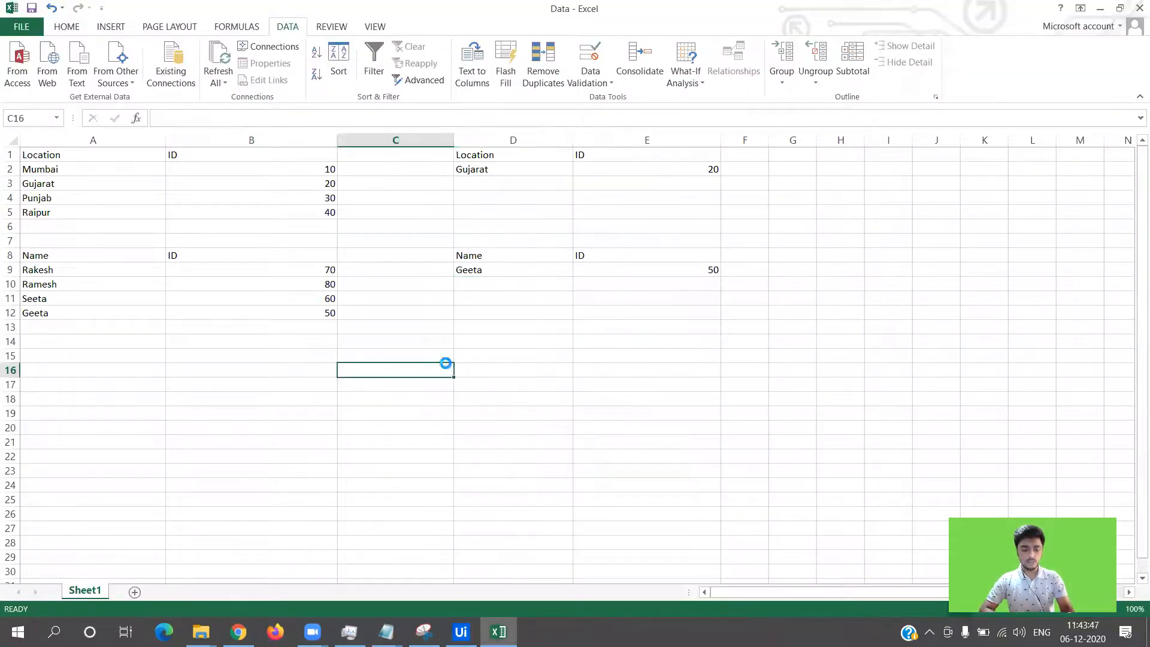
left_click(1139, 7)
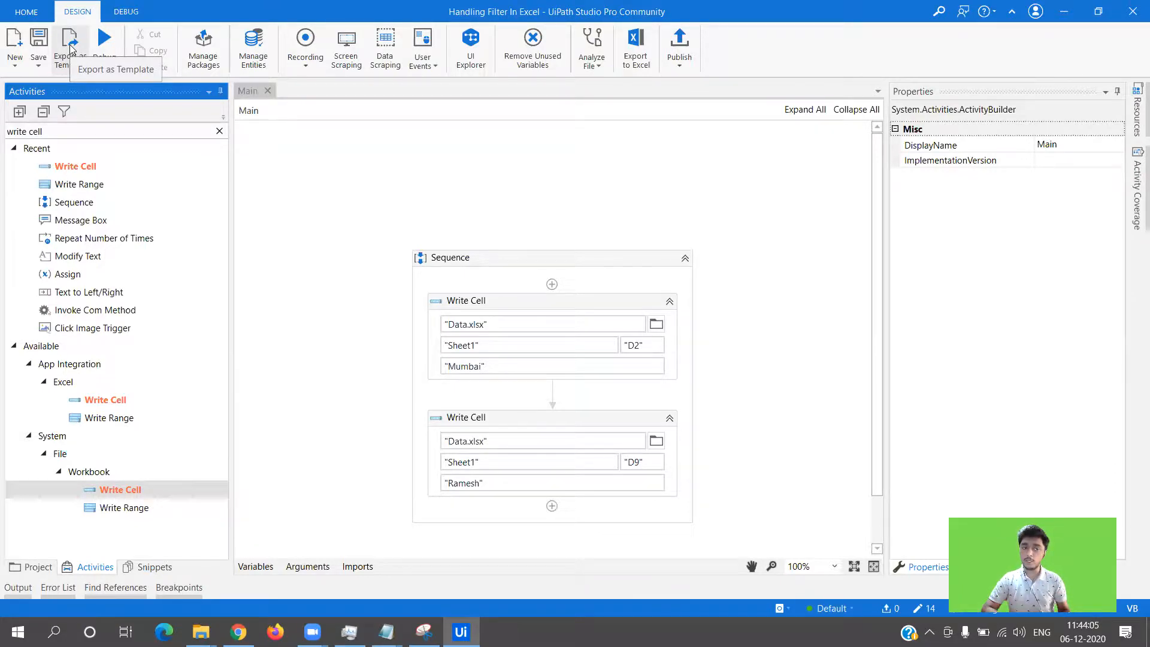
left_click(103, 66)
left_click(101, 90)
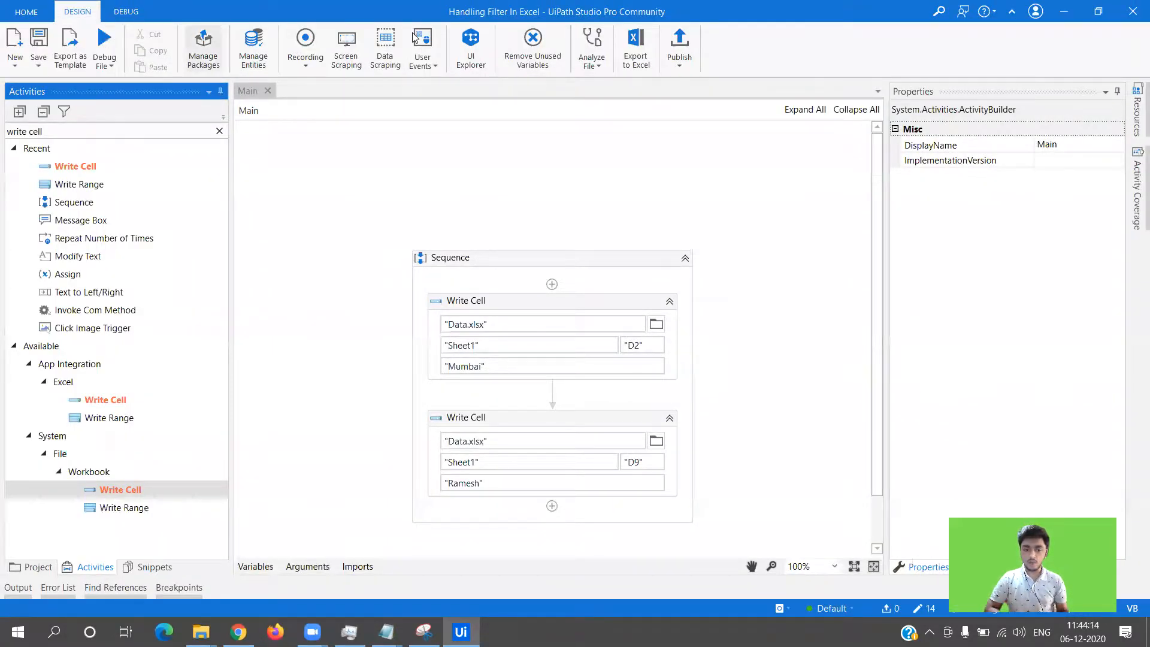
Open the Data workbook in Excel and check the values written to D2 and D9 and the lookup cells E2 and E9.
left_click(1064, 11)
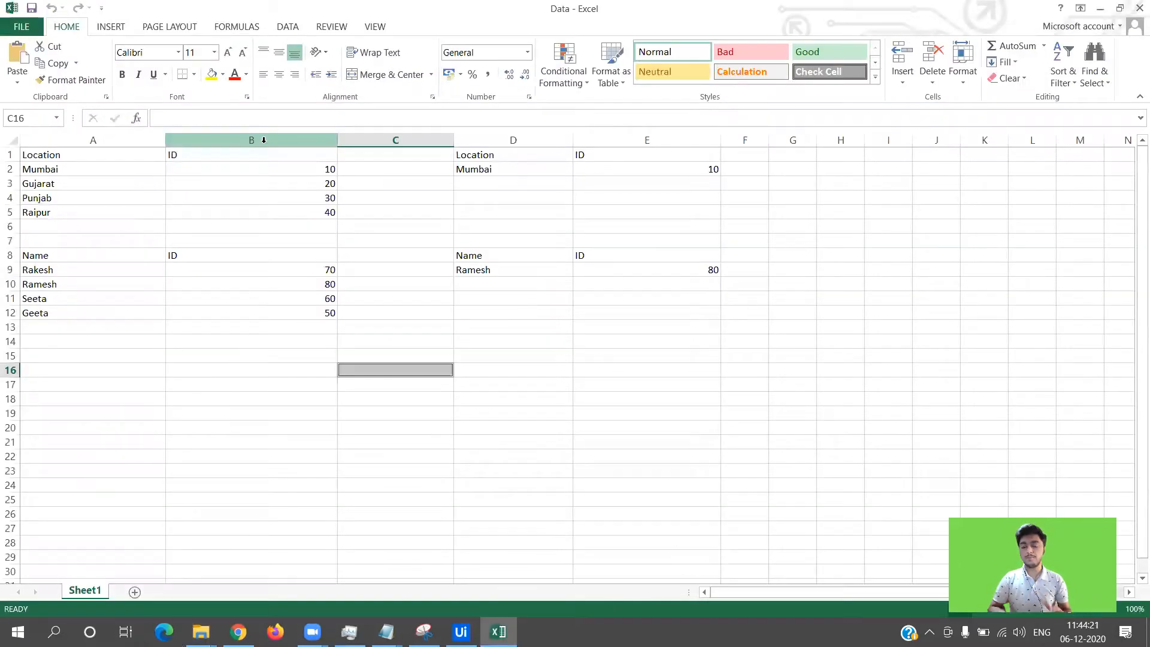
left_click(584, 167)
left_click(621, 273)
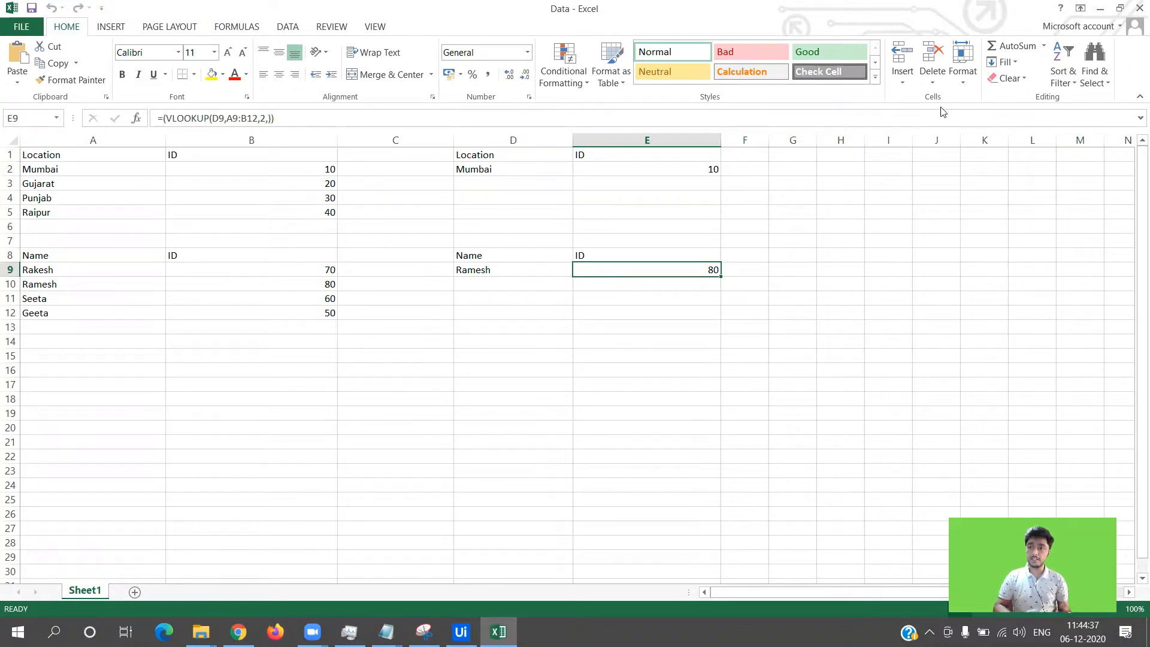
Close the Data workbook and put away the project folder window to return to the desktop.
left_click(1125, 8)
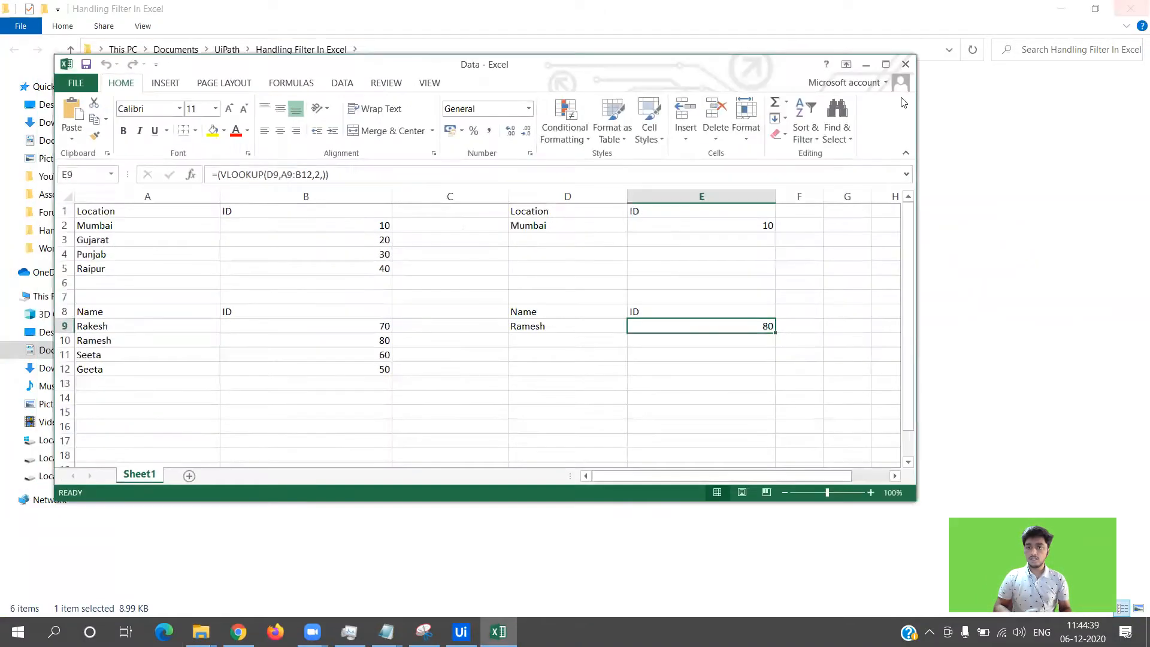
left_click(906, 65)
key("Return")
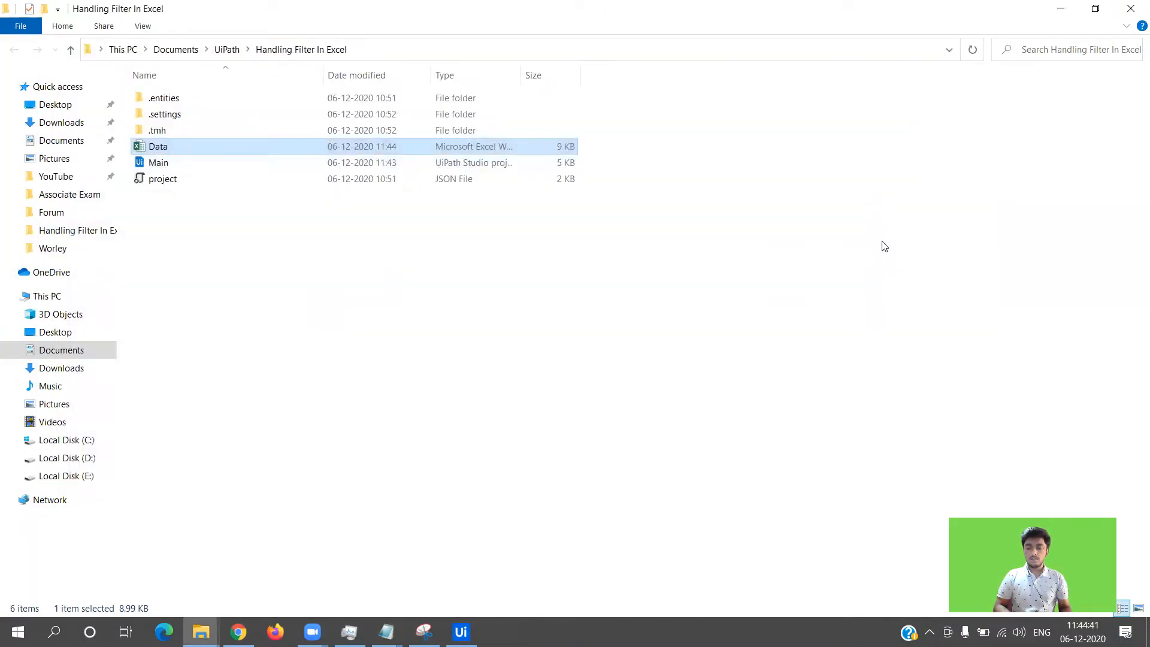
left_click(1095, 8)
left_click(1009, 90)
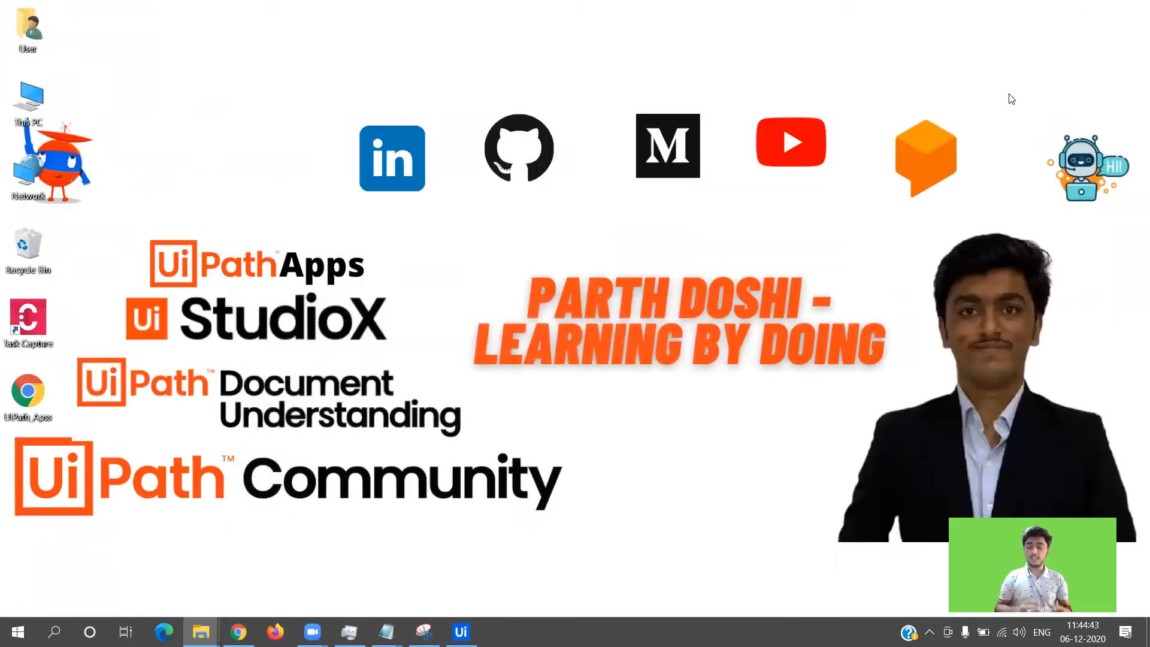